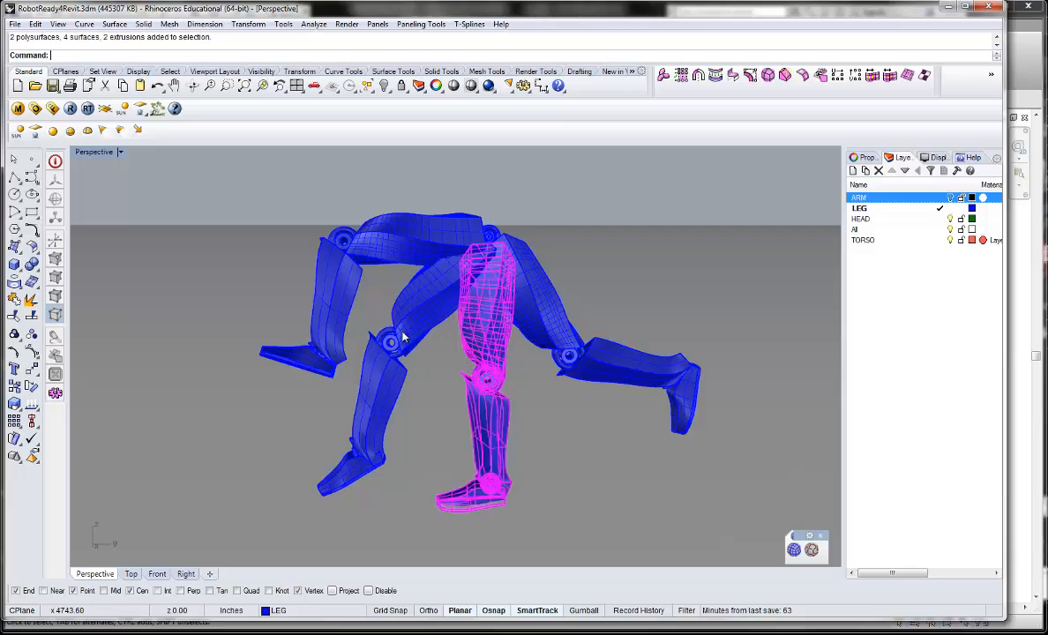
Examine the robot's leg poses from several angles, selecting the raised leg's thigh and shin pieces
right_click_drag(403, 336, 550, 382)
right_click_drag(364, 340, 273, 323)
left_click(399, 276)
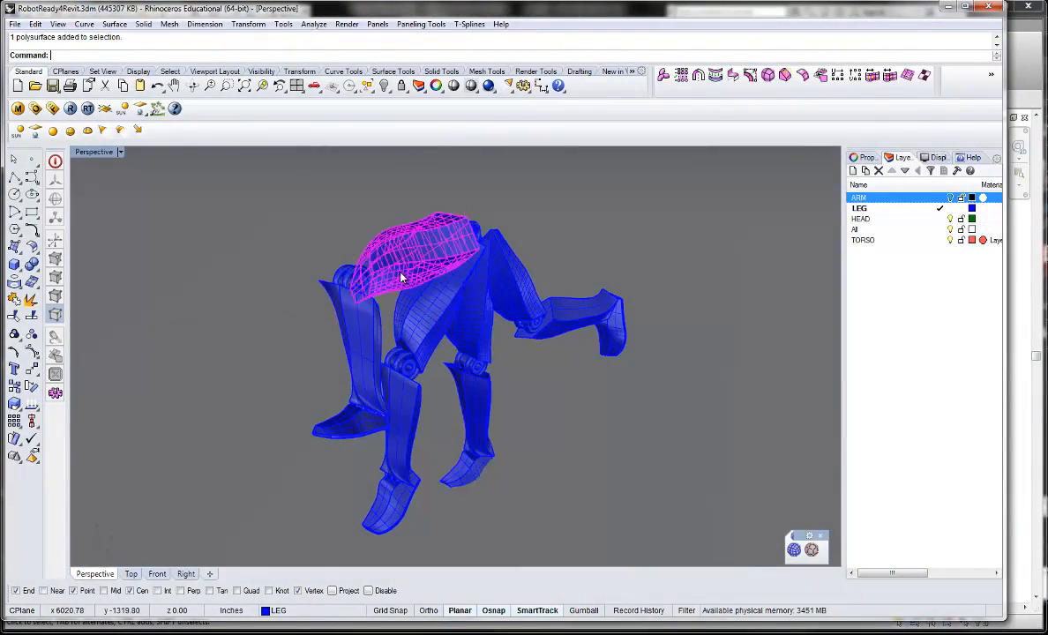
left_click(351, 326)
left_click(318, 341)
right_click_drag(416, 387, 353, 388)
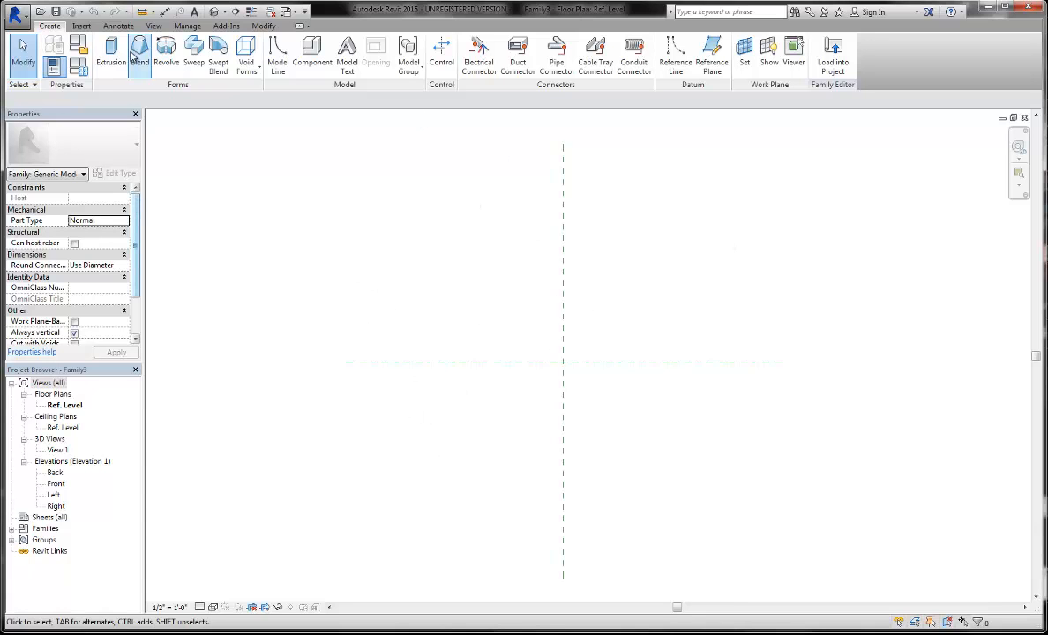
Switch to Revit, import the ACIS SAT file RightLeg.sat into the family, and open the 3D view View 1
left_click(81, 26)
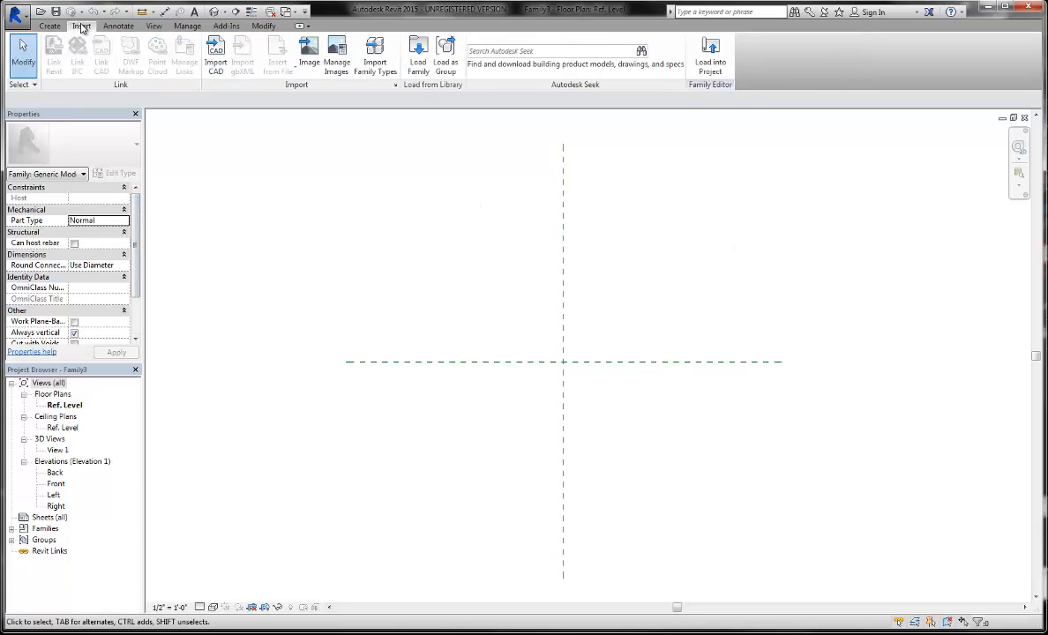
left_click(217, 58)
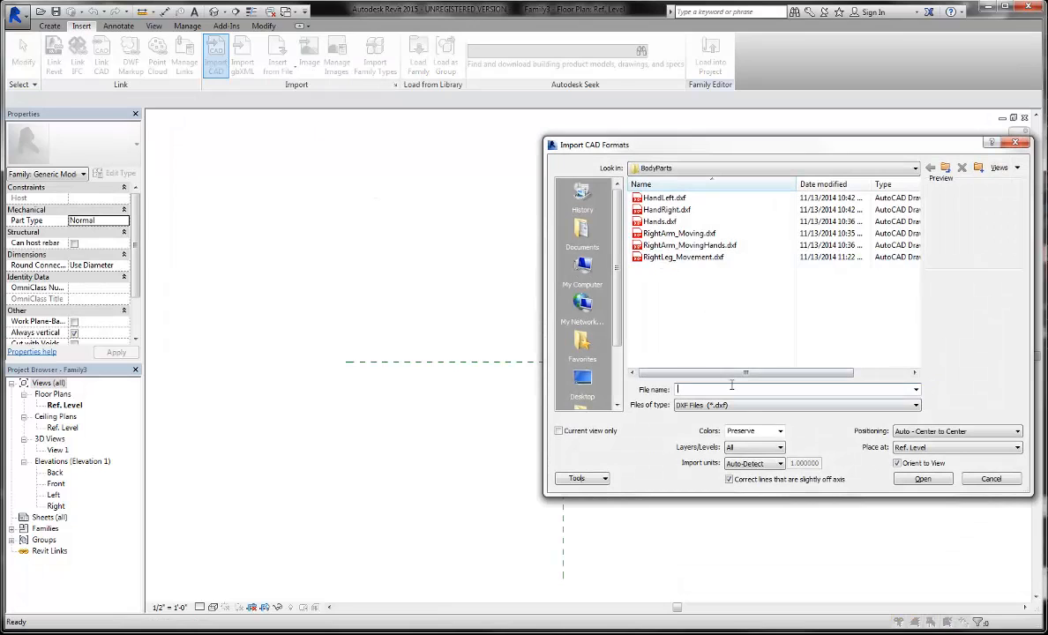
left_click(794, 405)
left_click(705, 444)
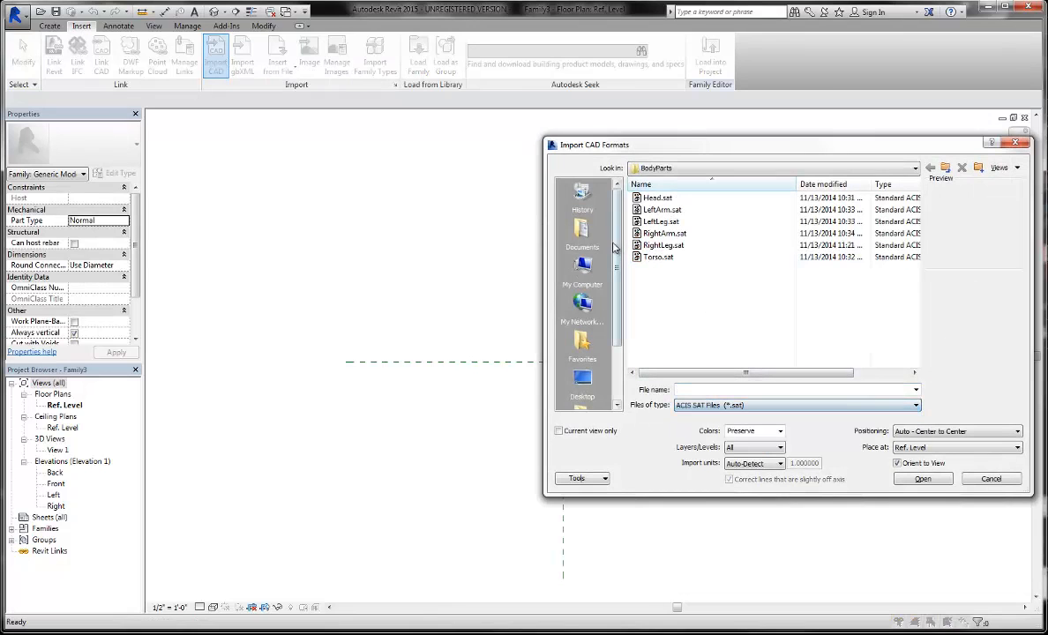
left_click(661, 221)
double_click(657, 245)
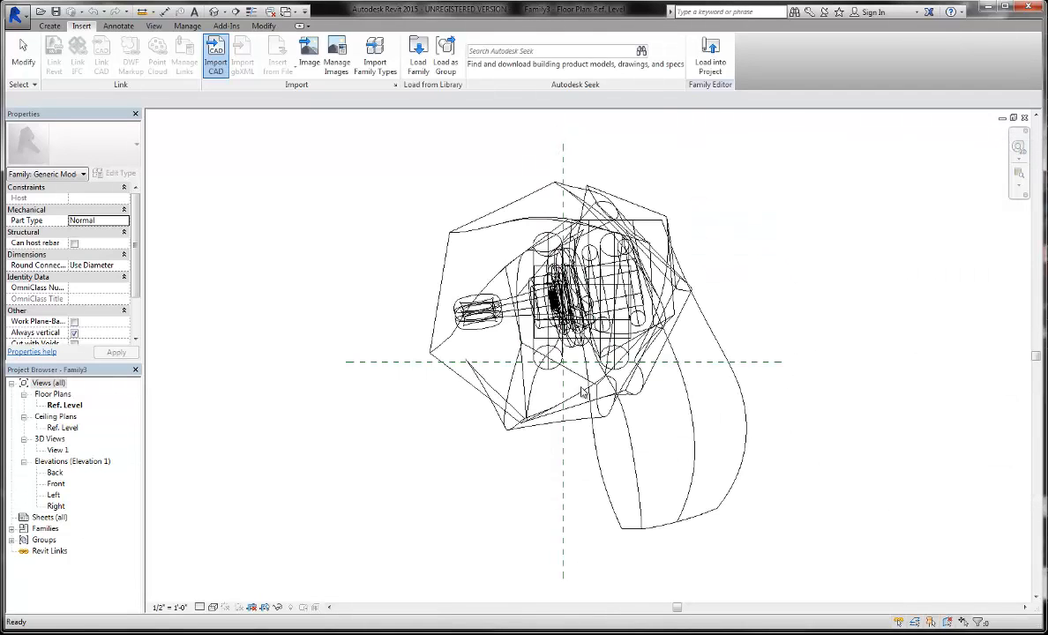
scroll(490, 469, "down", 4)
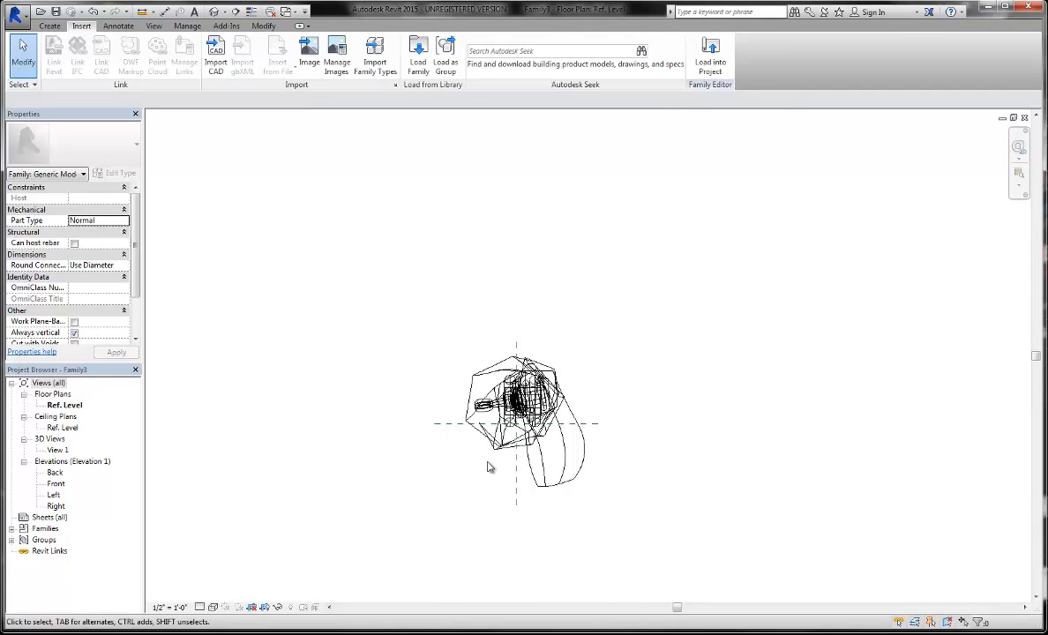
double_click(56, 449)
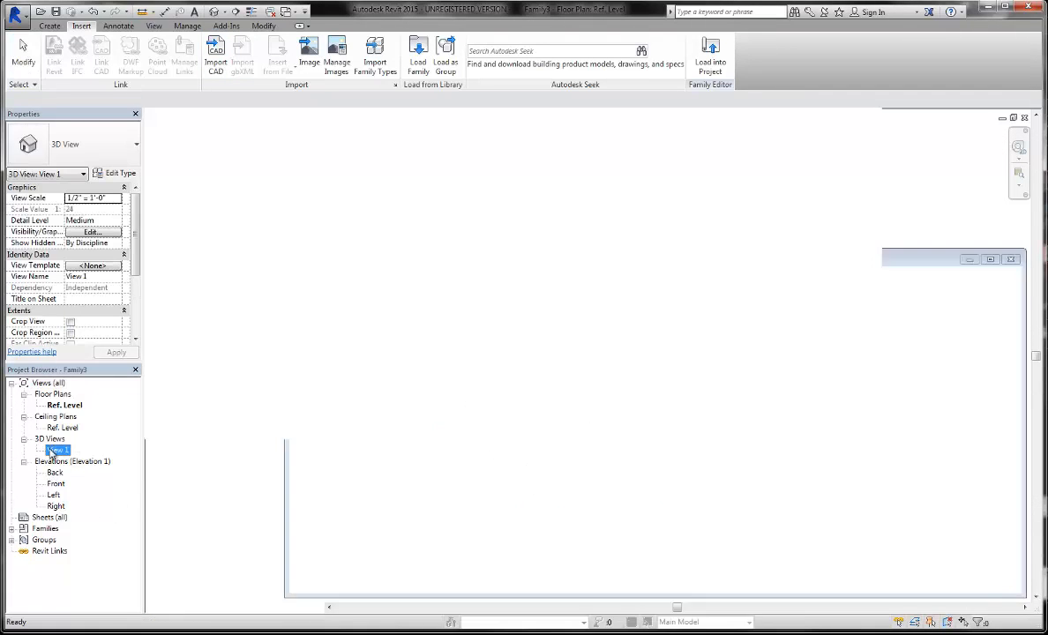
scroll(469, 461, "down", 3)
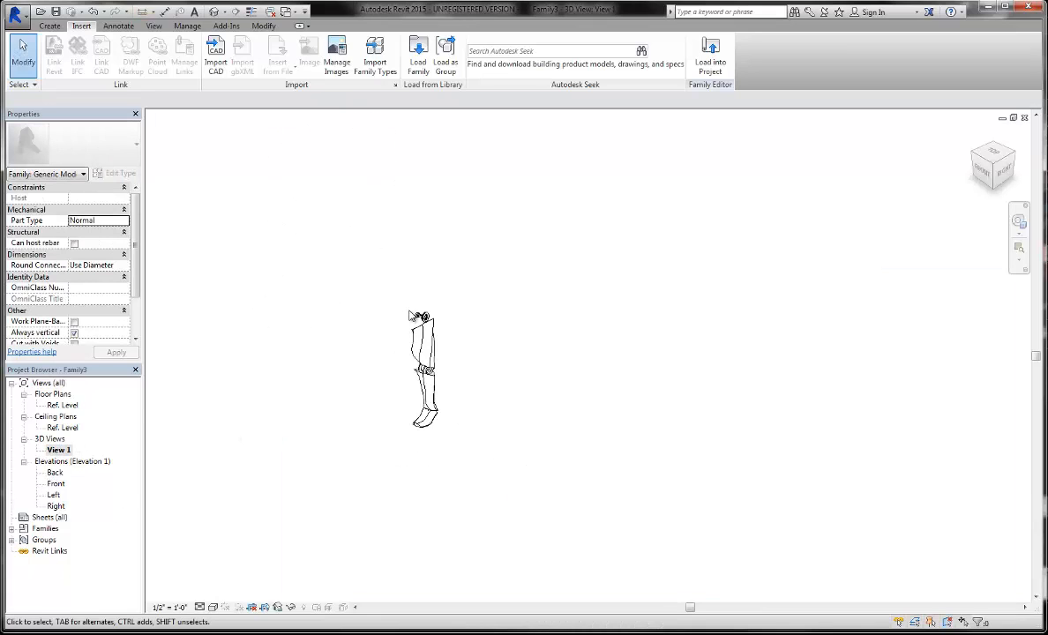
scroll(401, 408, "up", 2)
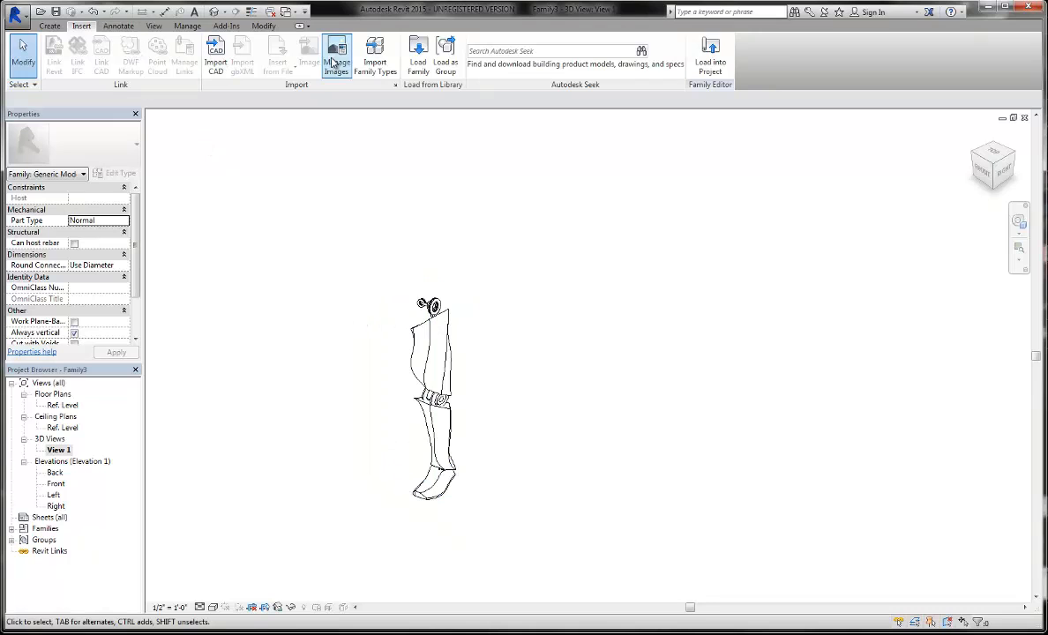
Rename the imported object style category 0 to RightLegSolid and apply the change
left_click(187, 25)
left_click(88, 58)
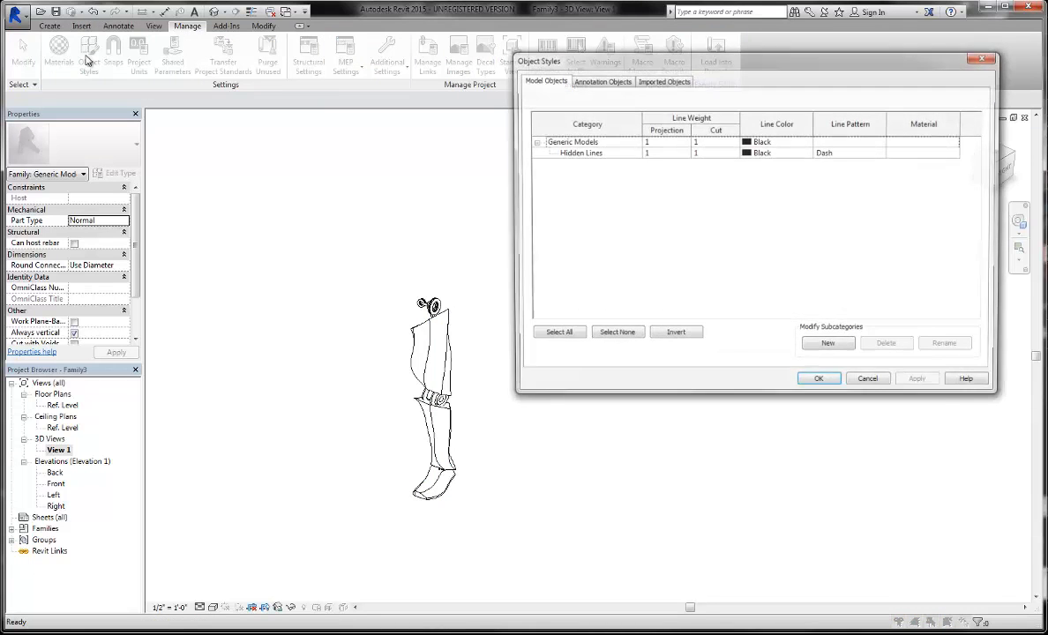
left_click(668, 80)
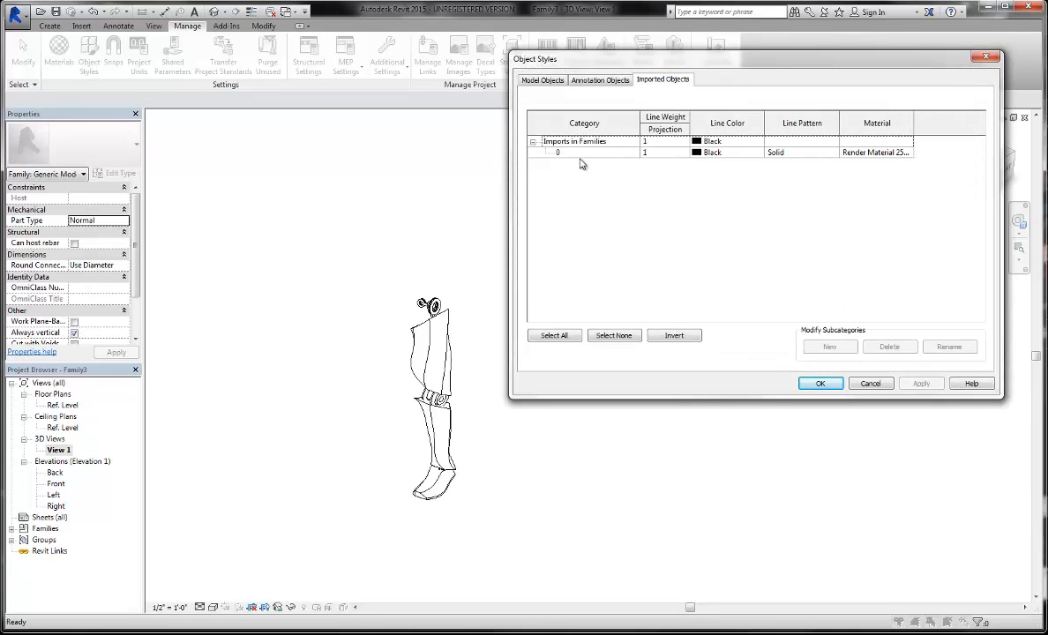
left_click(581, 156)
left_click(947, 346)
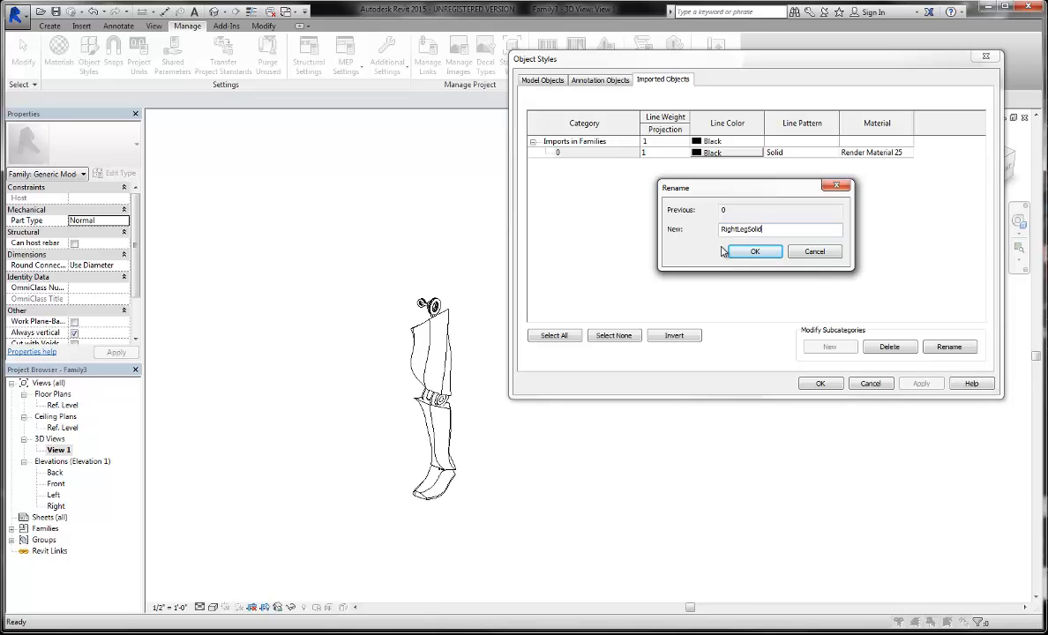
key("Return")
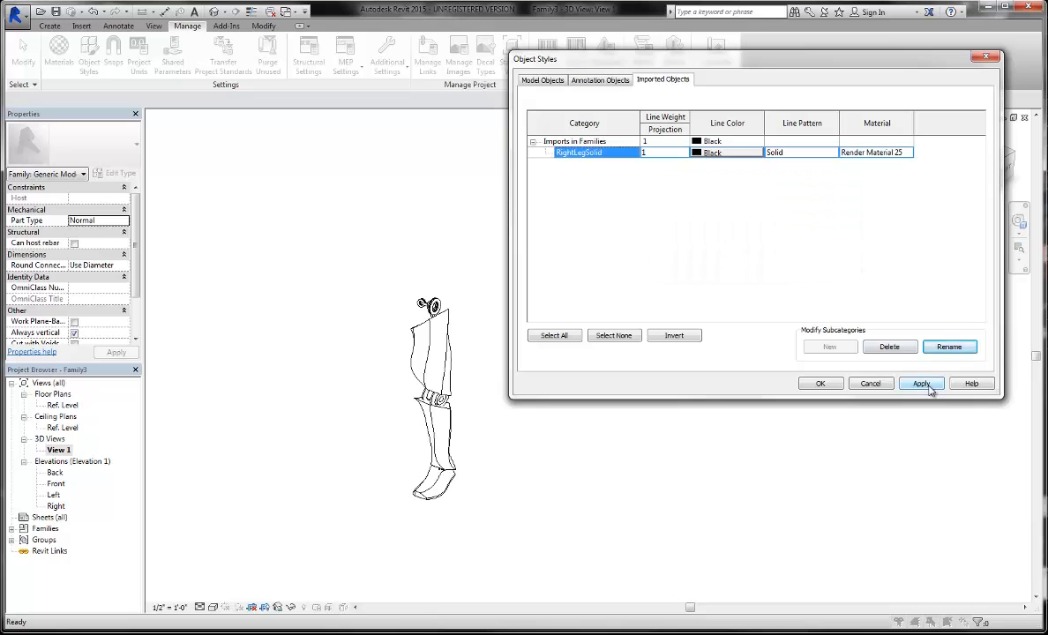
left_click(921, 383)
left_click(819, 382)
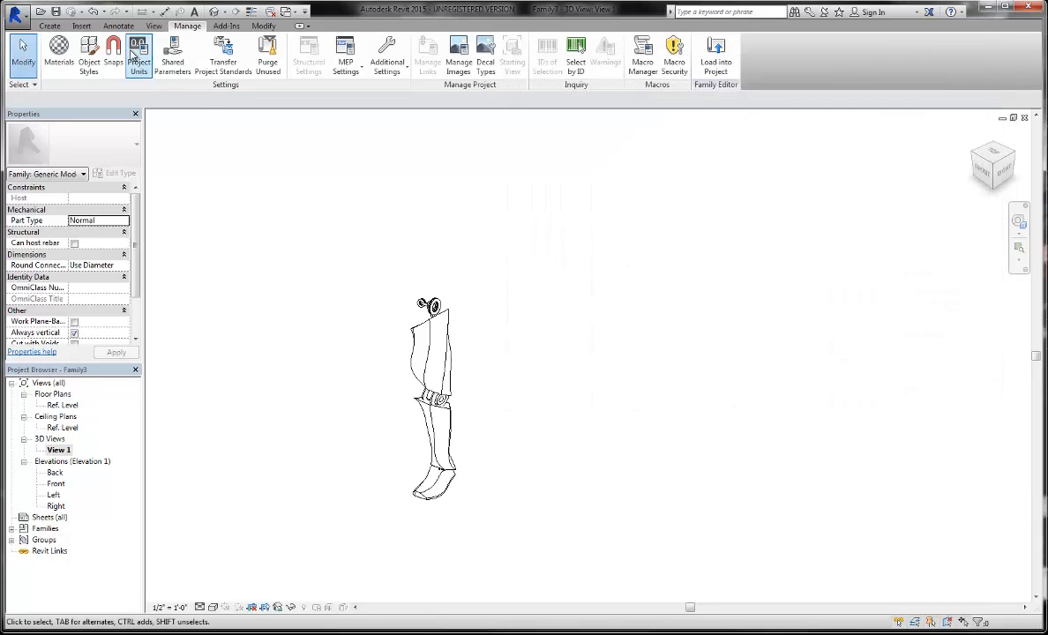
Import the DXF file RightLeg_Movement.dxf into the family with Auto - Center to Center positioning
left_click(80, 26)
left_click(215, 60)
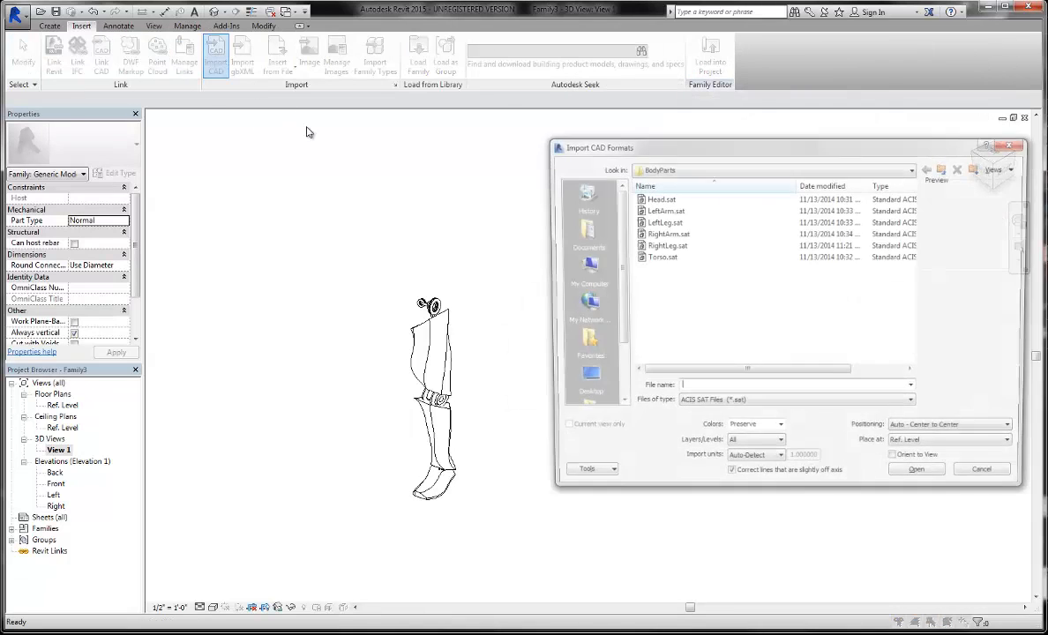
left_click(723, 405)
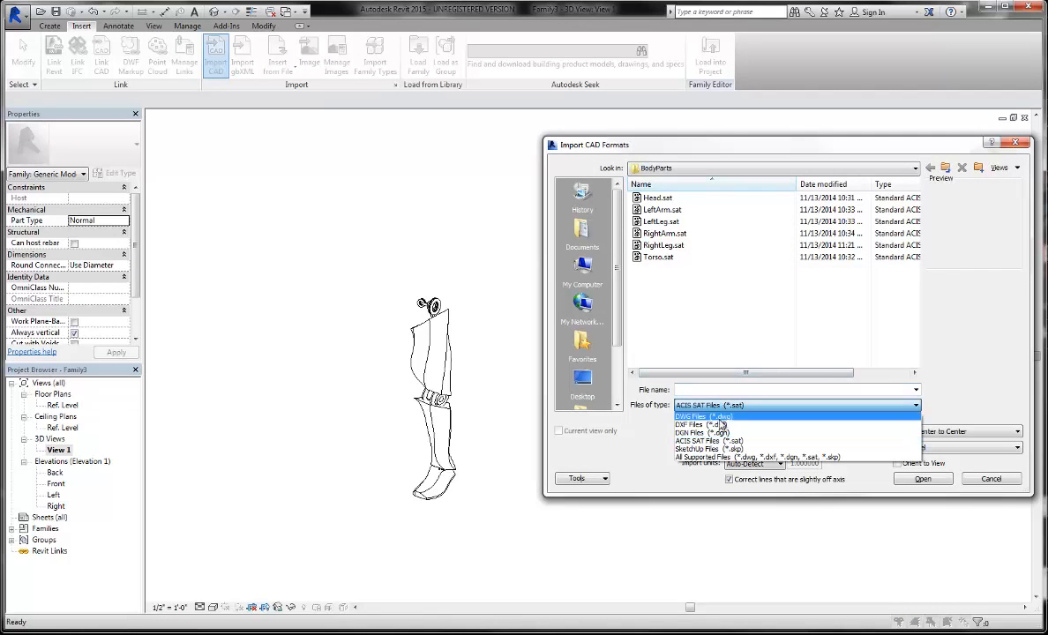
left_click(710, 424)
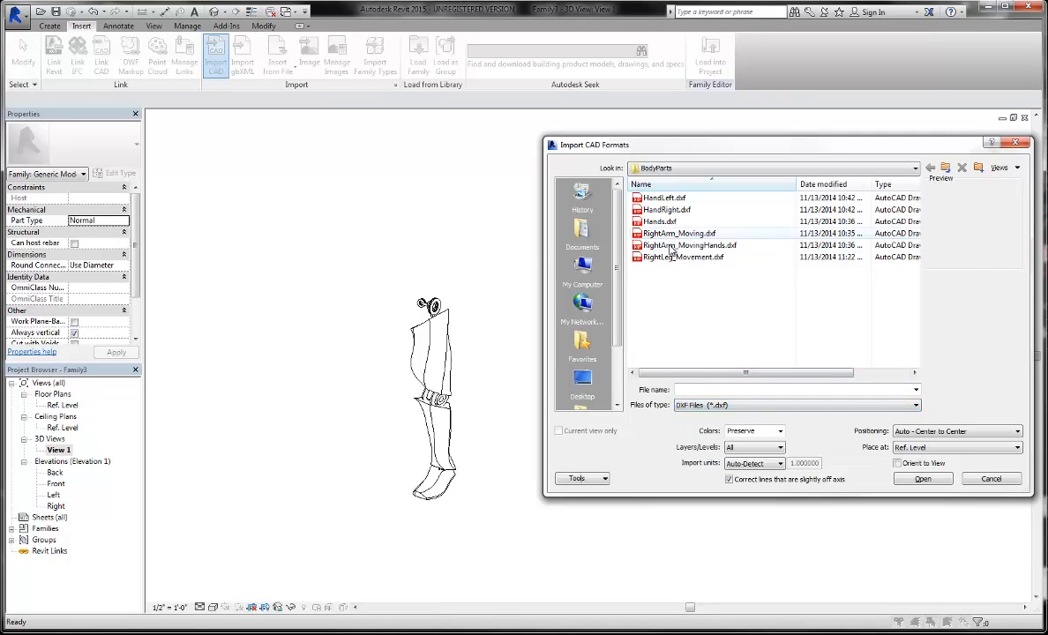
left_click(679, 256)
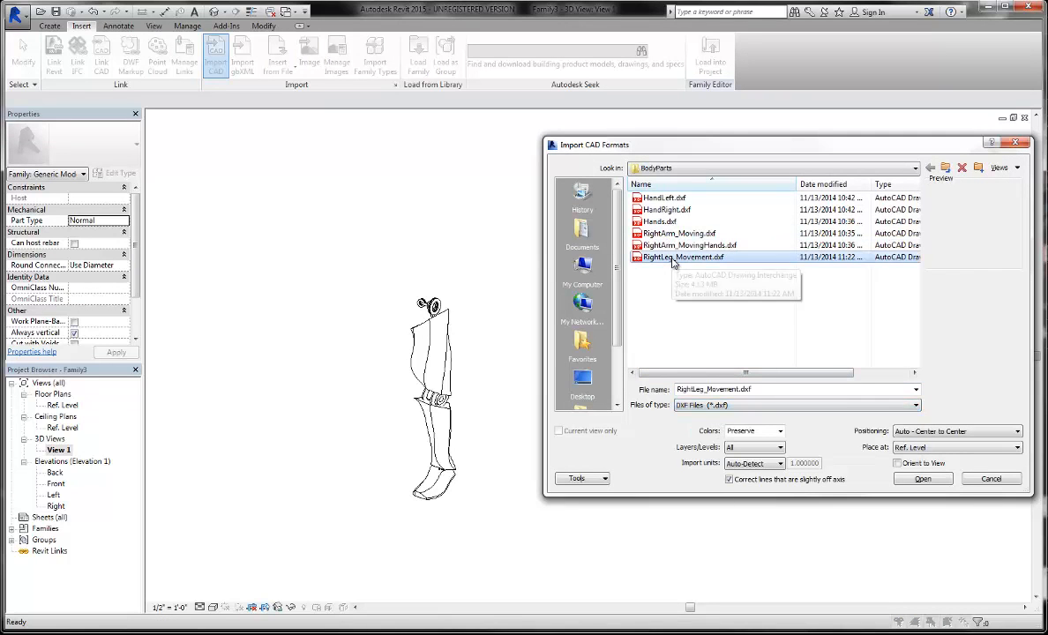
left_click(922, 479)
left_click(546, 493)
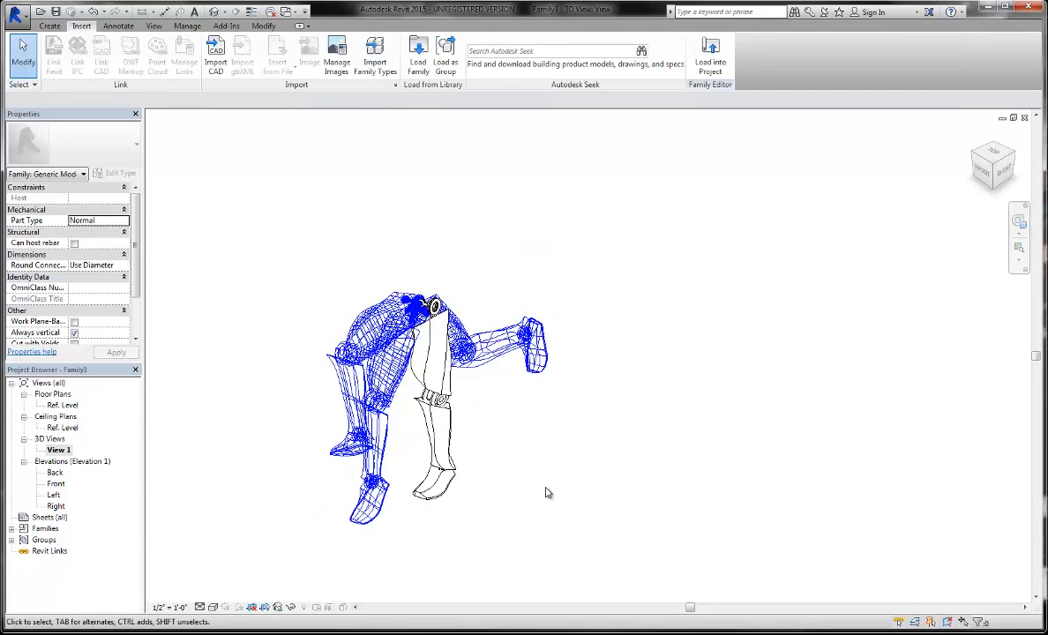
Open the Front elevation to compare the hip joints of the two imported leg models
double_click(58, 485)
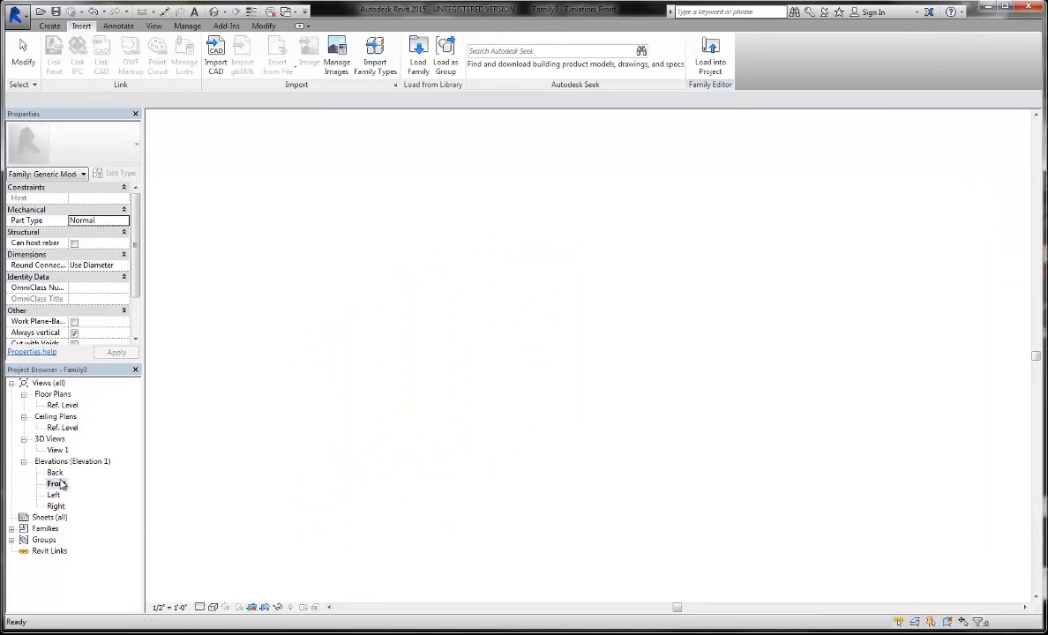
scroll(498, 274, "up", 5)
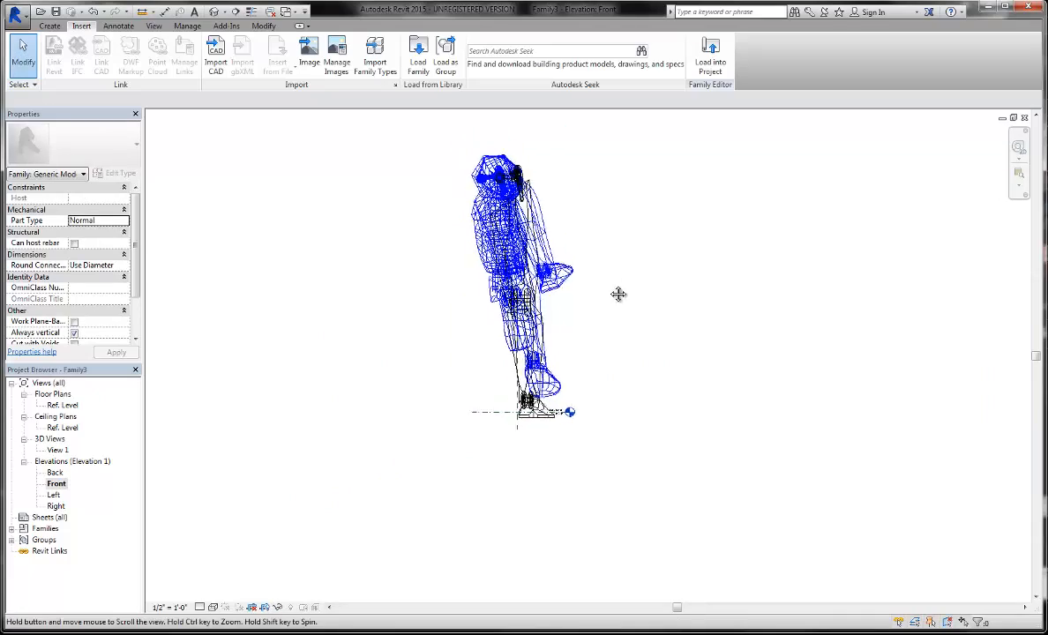
scroll(488, 178, "up", 3)
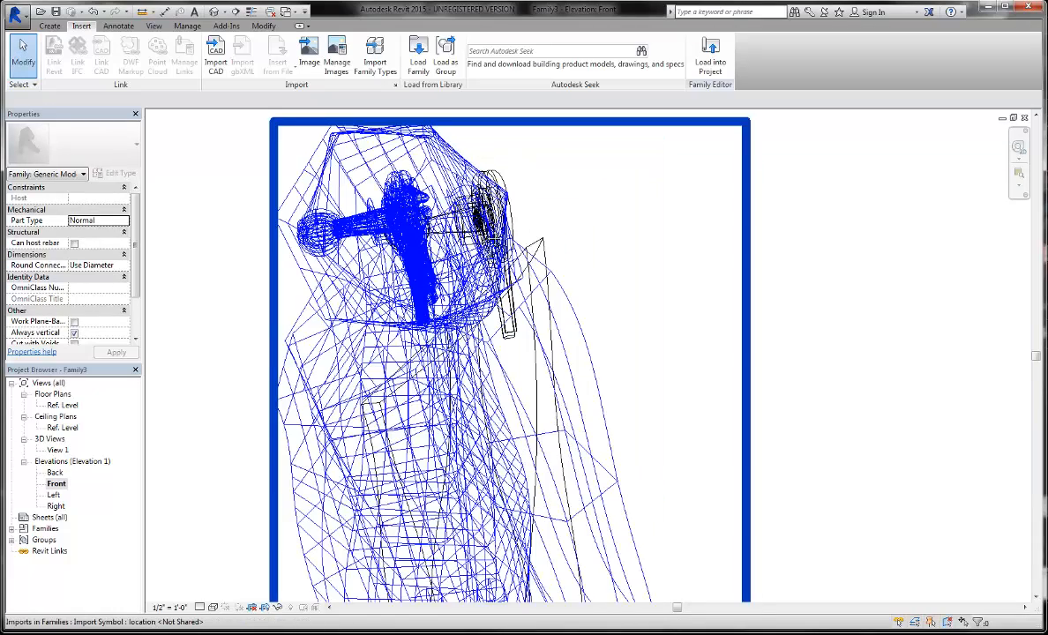
middle_click_drag(372, 190, 390, 353)
scroll(457, 334, "up", 1)
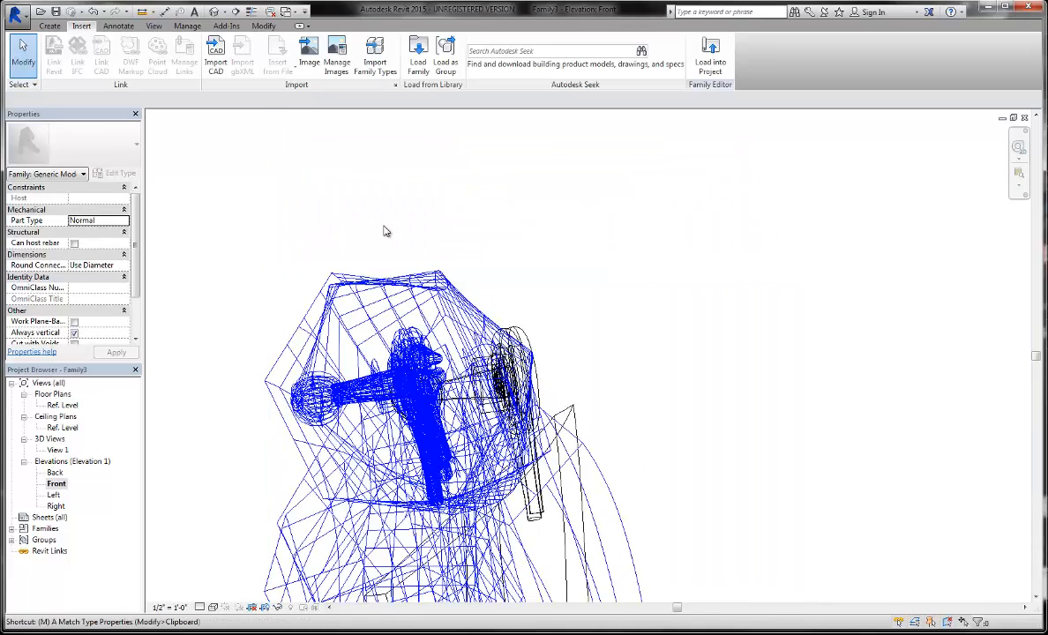
key("m")
key("v")
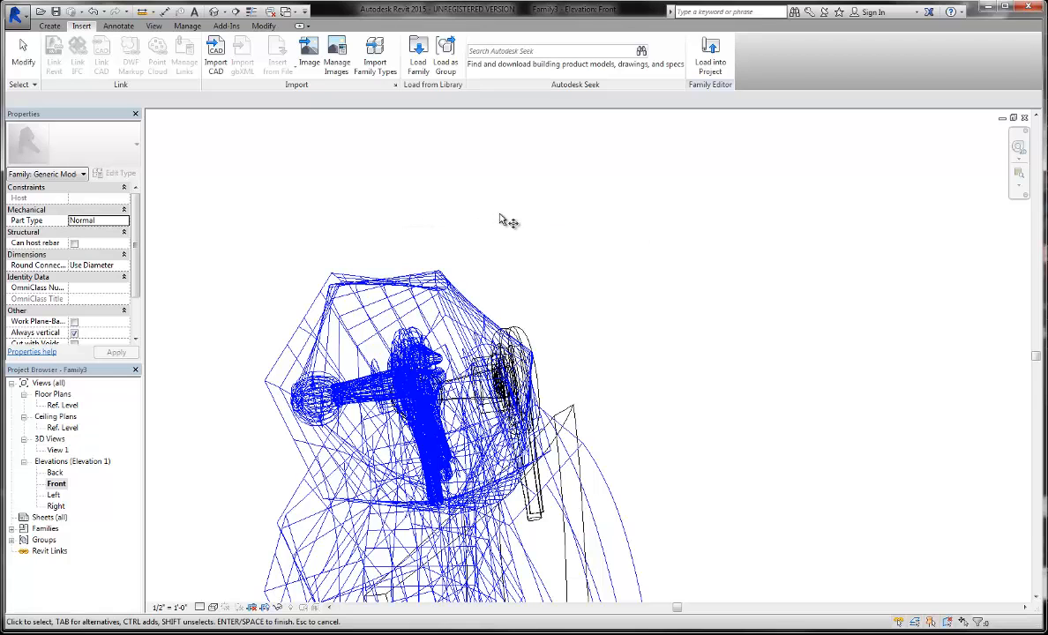
key("Escape")
Move the RightLeg_Movement.dxf import horizontally by about 1'-11" toward the solid leg's hip joint
left_click(424, 296)
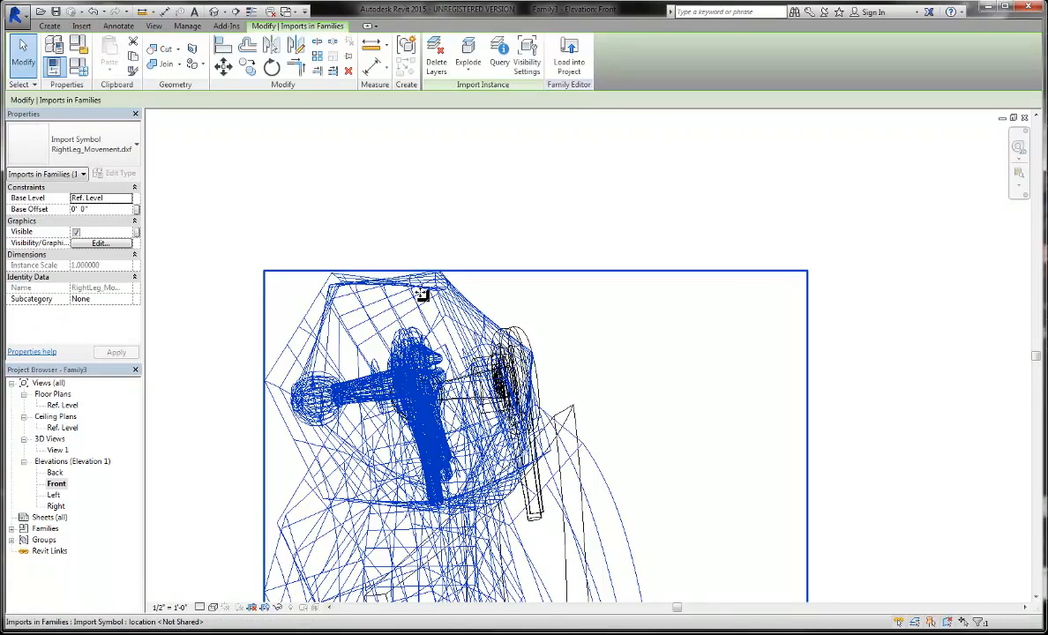
key("m")
key("v")
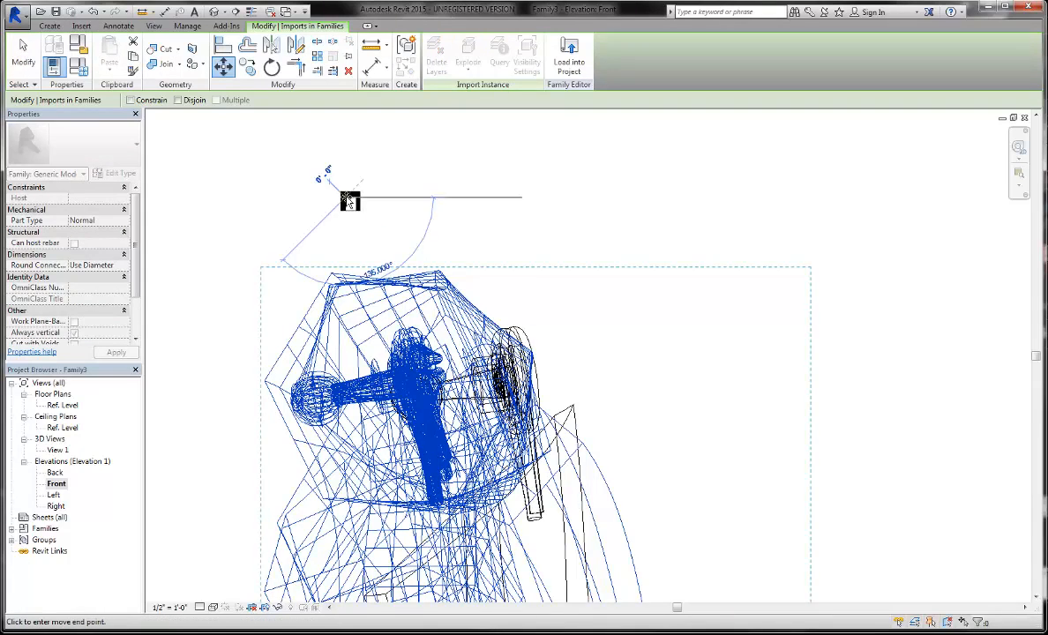
left_click(345, 197)
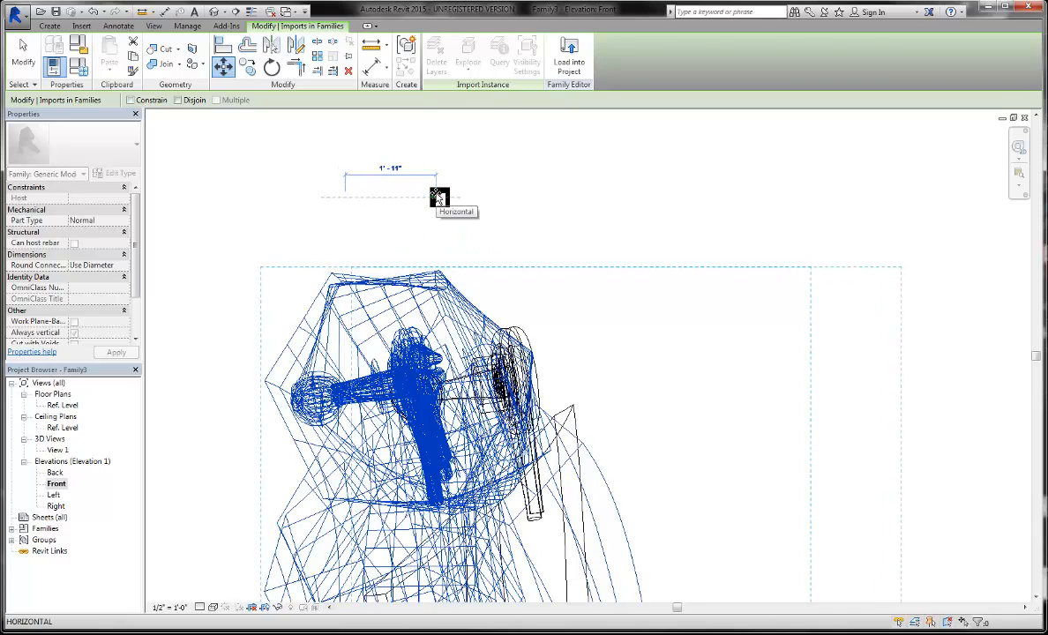
left_click(438, 197)
key("Escape")
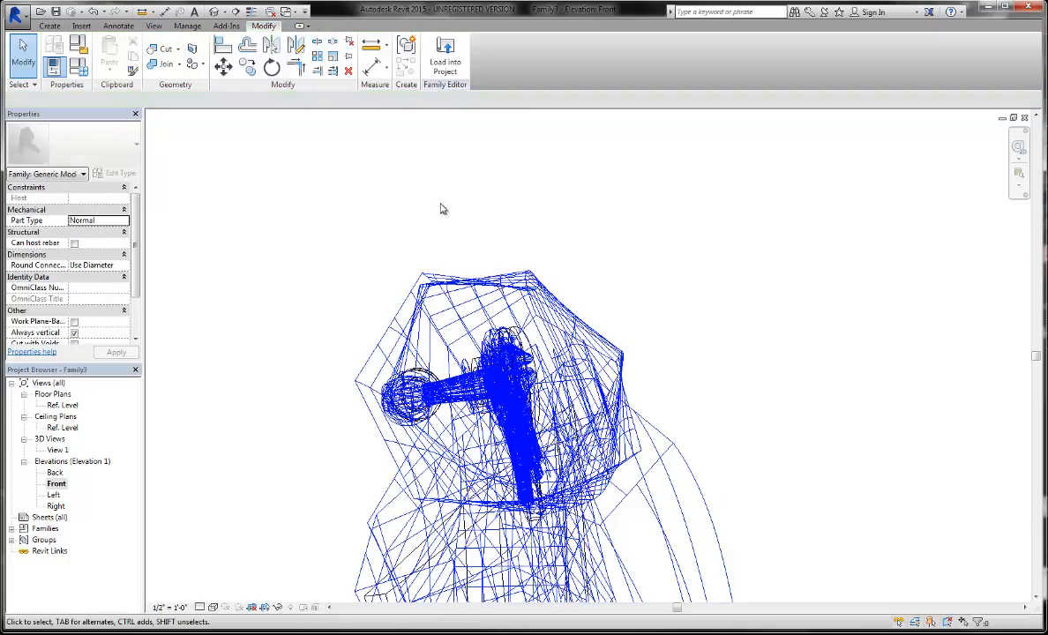
Check how the hip joints of the two imports line up in the Front elevation and in 3D View 1
scroll(405, 397, "up", 5)
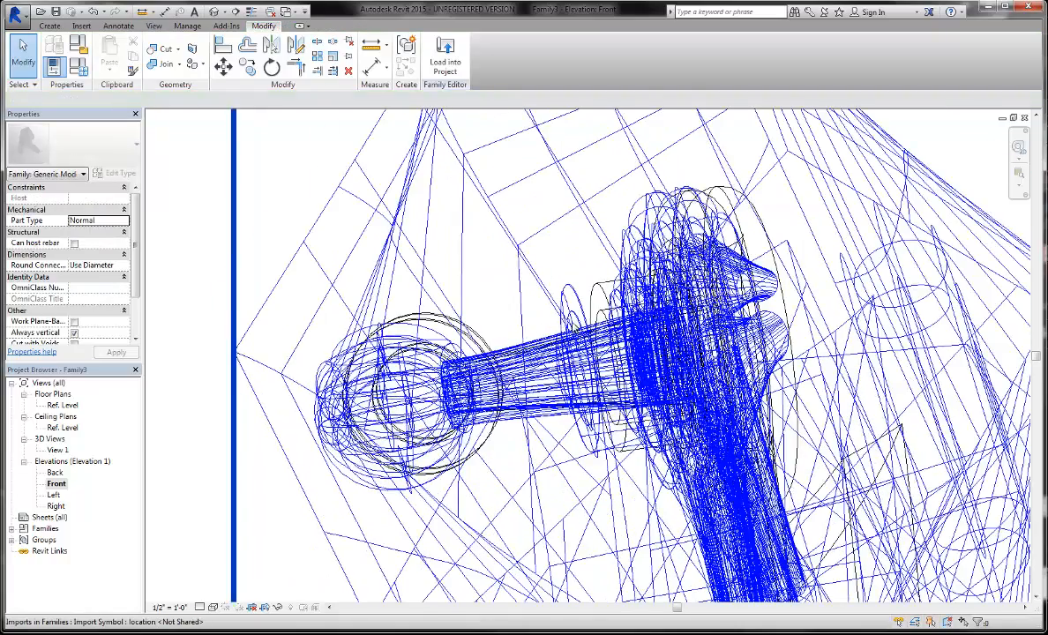
scroll(405, 397, "up", 1)
scroll(385, 332, "down", 6)
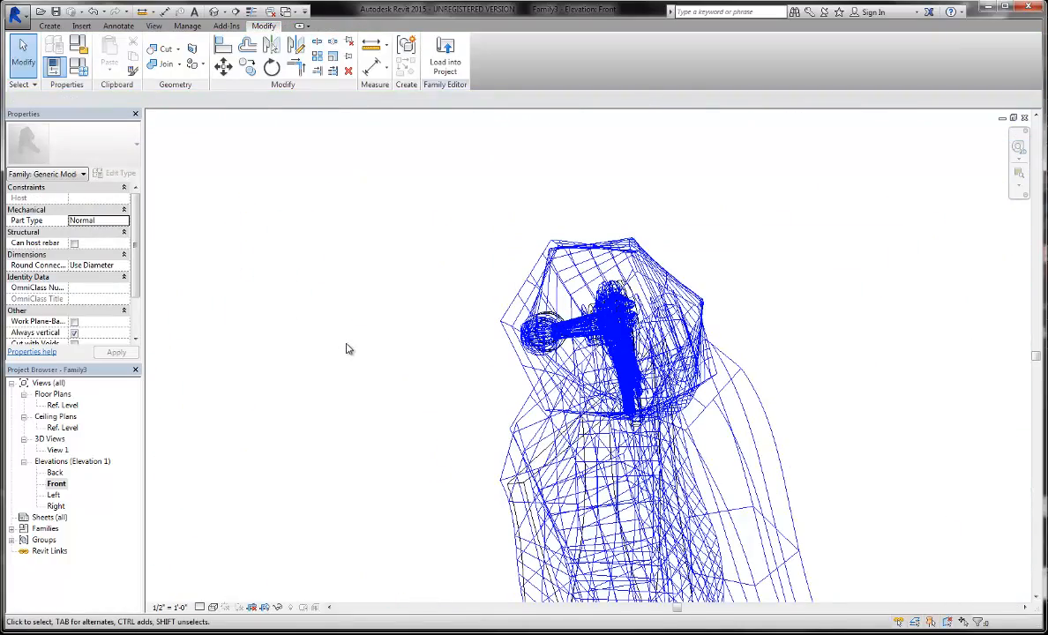
double_click(57, 449)
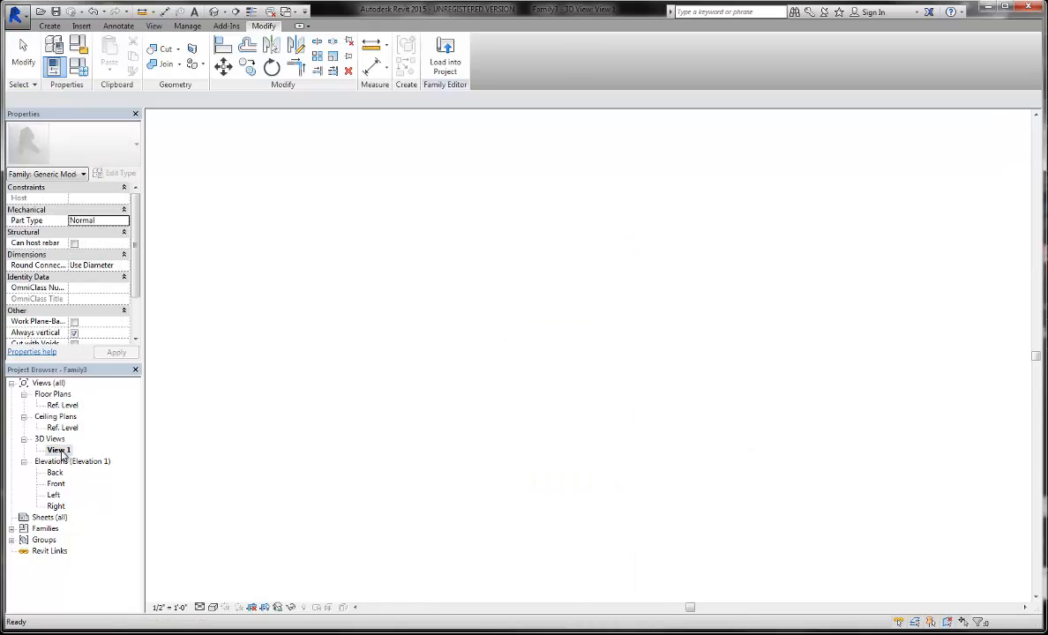
scroll(274, 404, "up", 2)
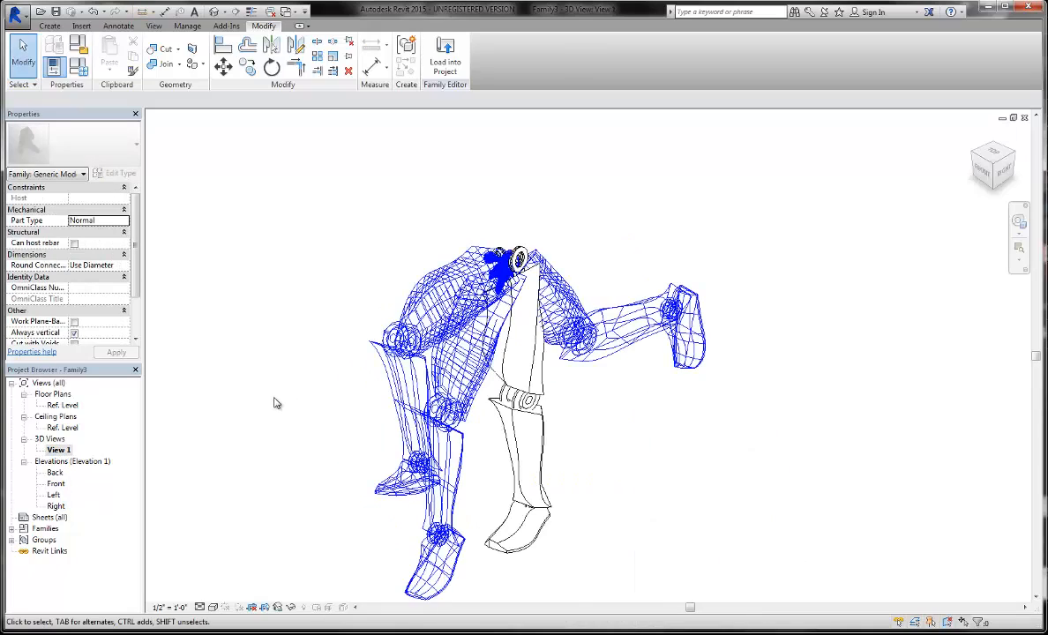
middle_click_drag(320, 421, 336, 402, "shift")
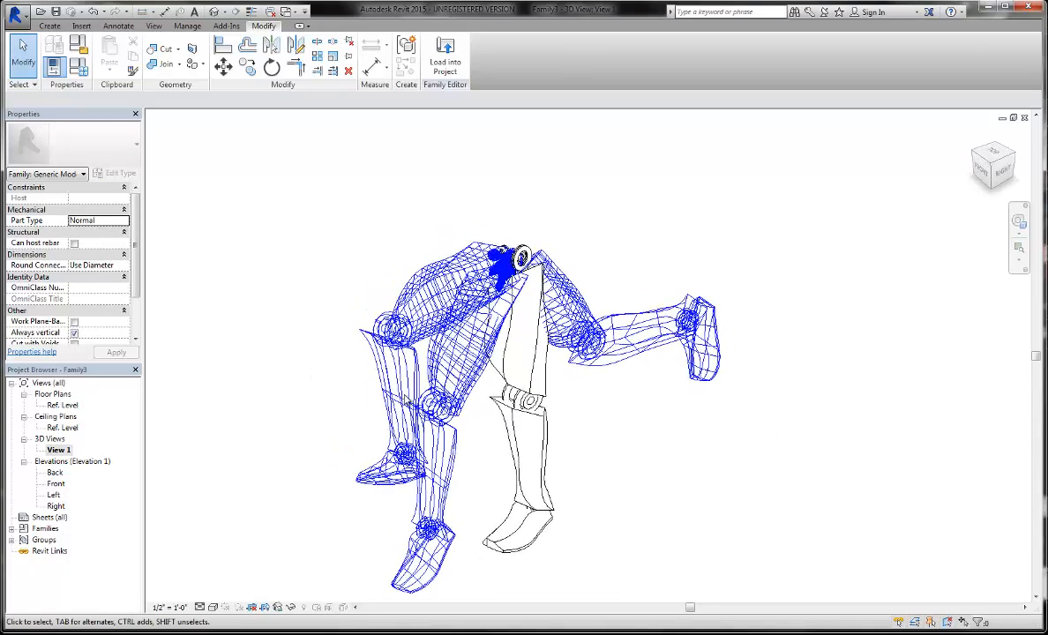
middle_click_drag(522, 421, 670, 380, "shift")
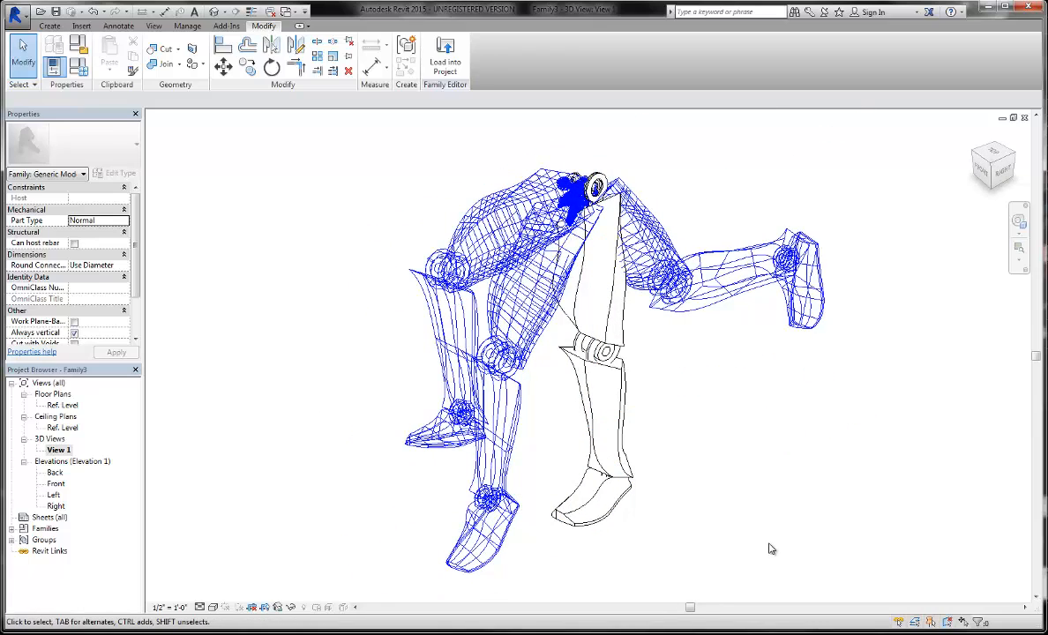
Rename the imported object style LEG as ARM in the family's object styles and apply the change
left_click(187, 26)
left_click(103, 60)
key("Escape")
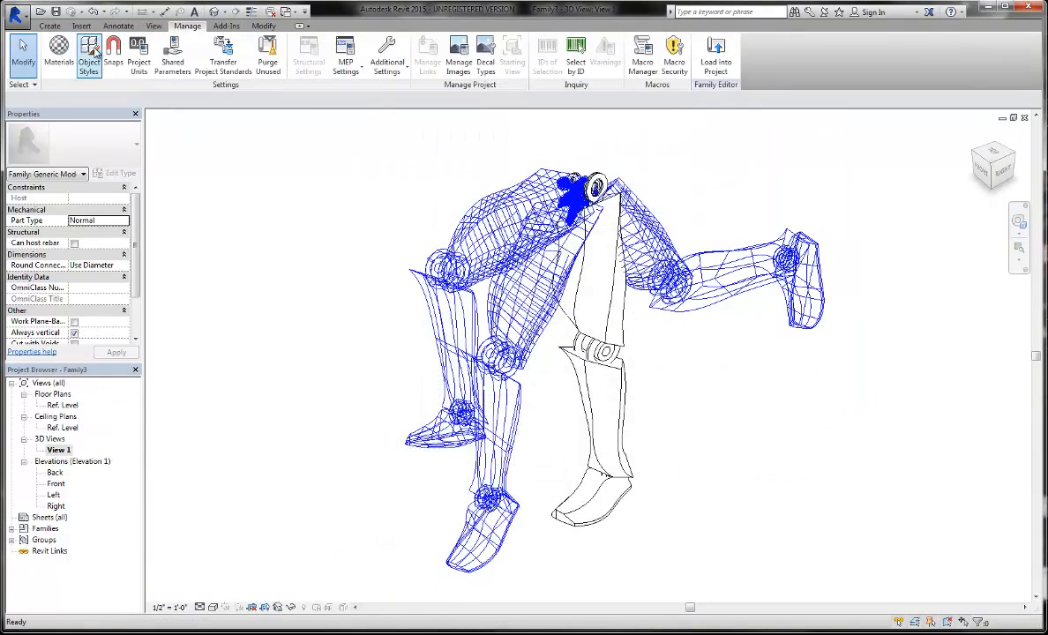
left_click(89, 53)
left_click(668, 81)
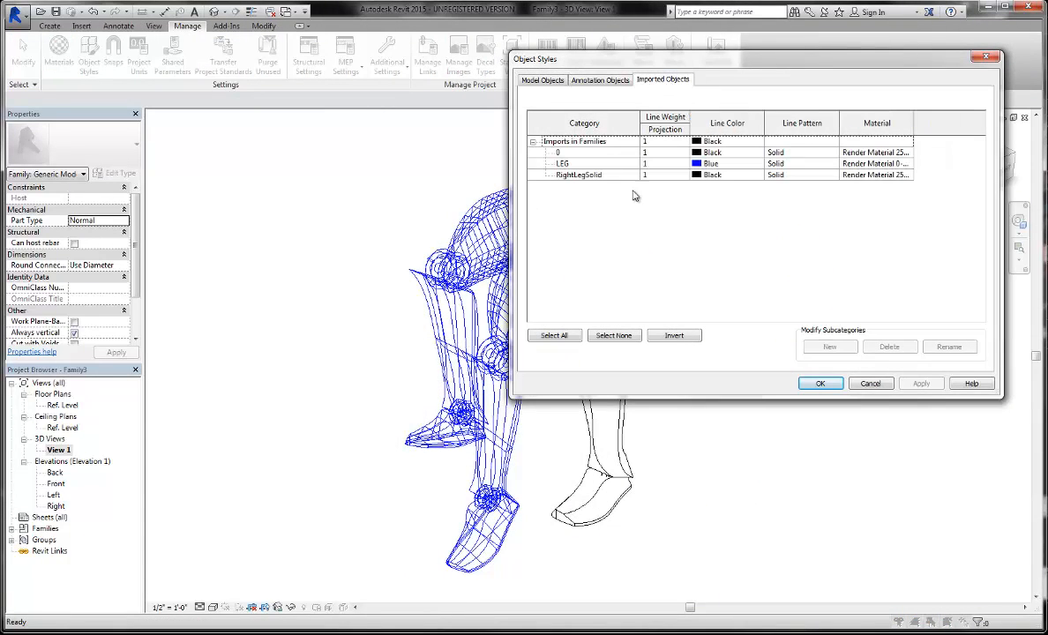
left_click(717, 164)
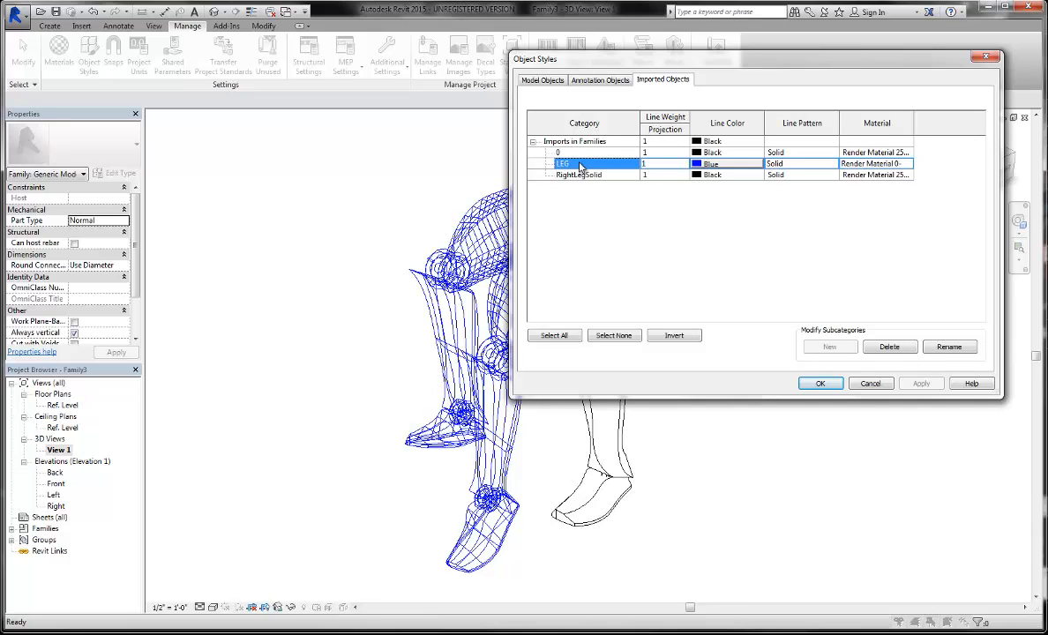
left_click(950, 347)
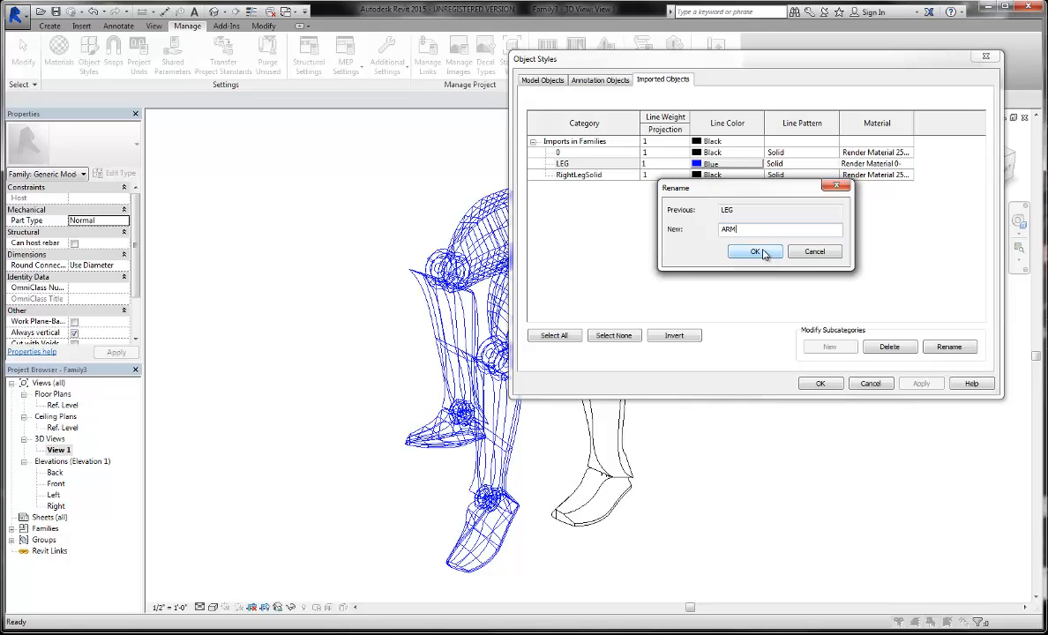
left_click(755, 252)
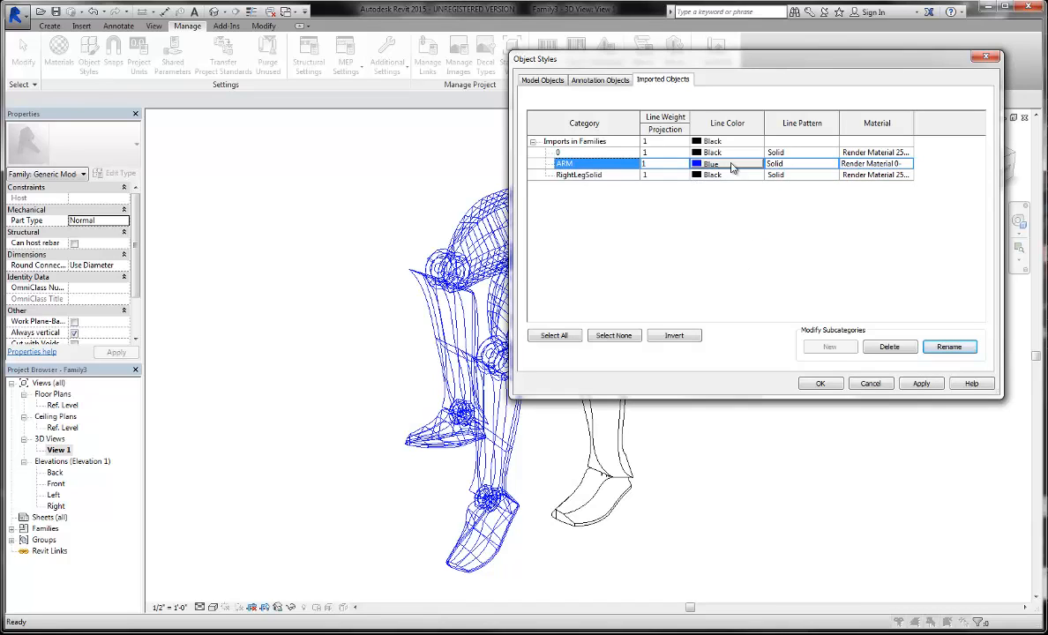
left_click(926, 388)
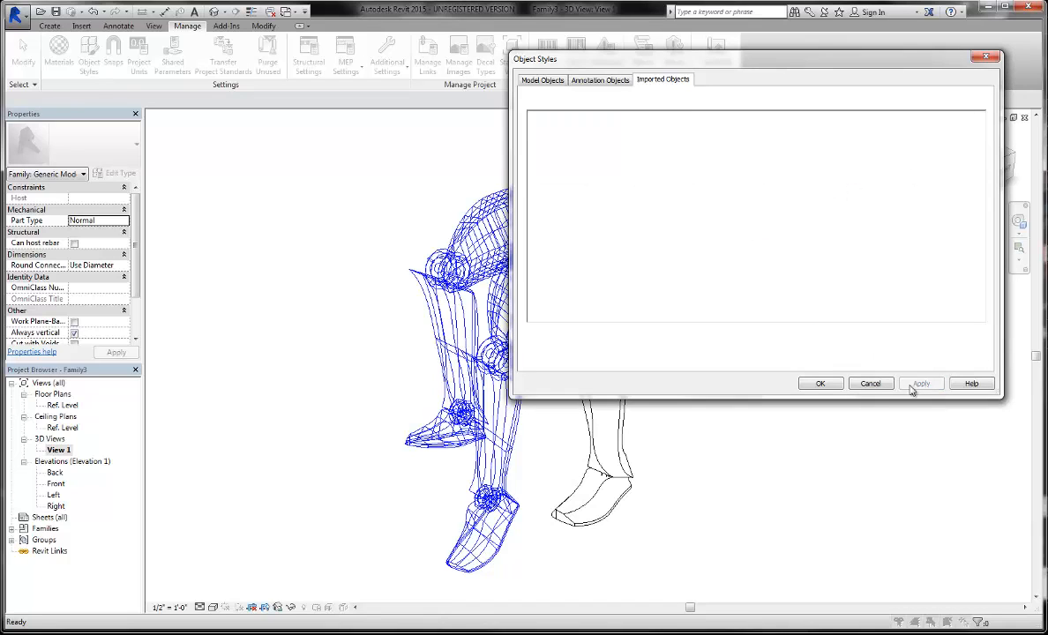
left_click(822, 384)
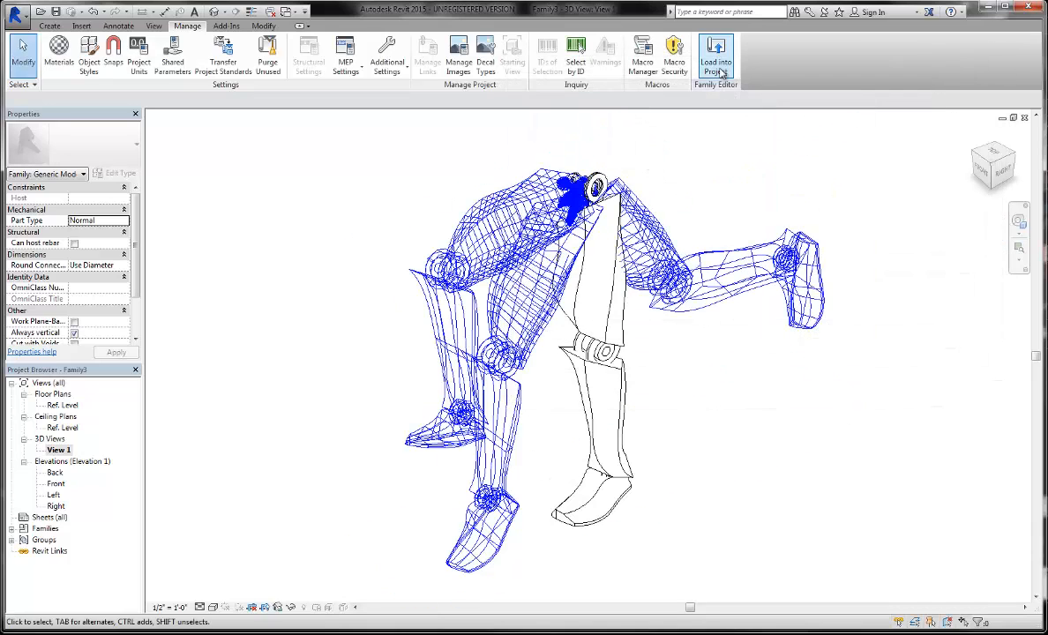
Load the leg family into revitRobot_Desktop.rvt and open the {3D} Copy 1 view of that project
left_click(717, 64)
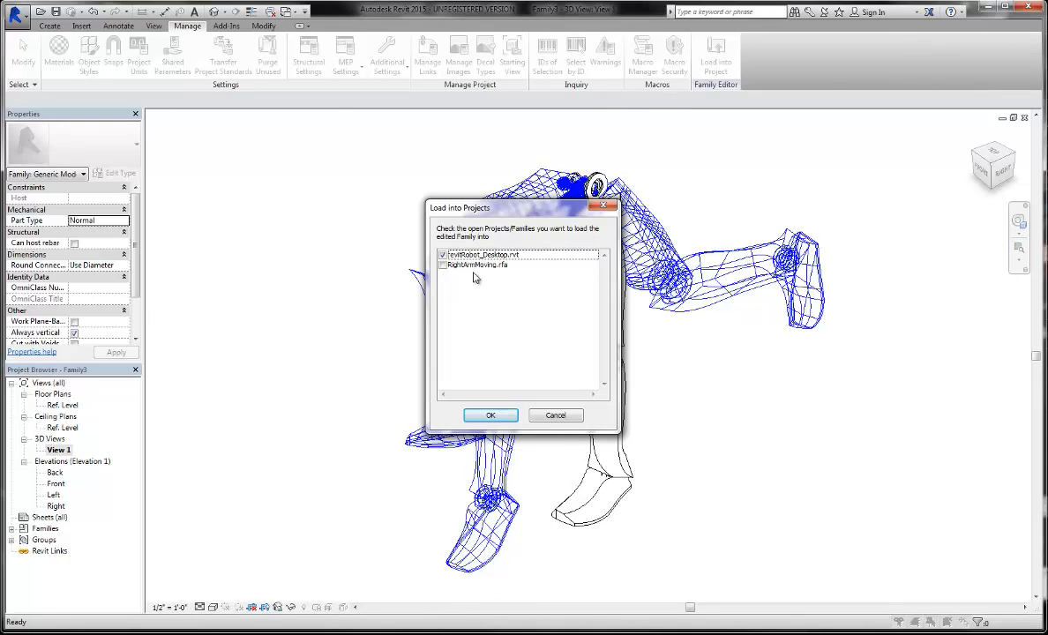
left_click(494, 418)
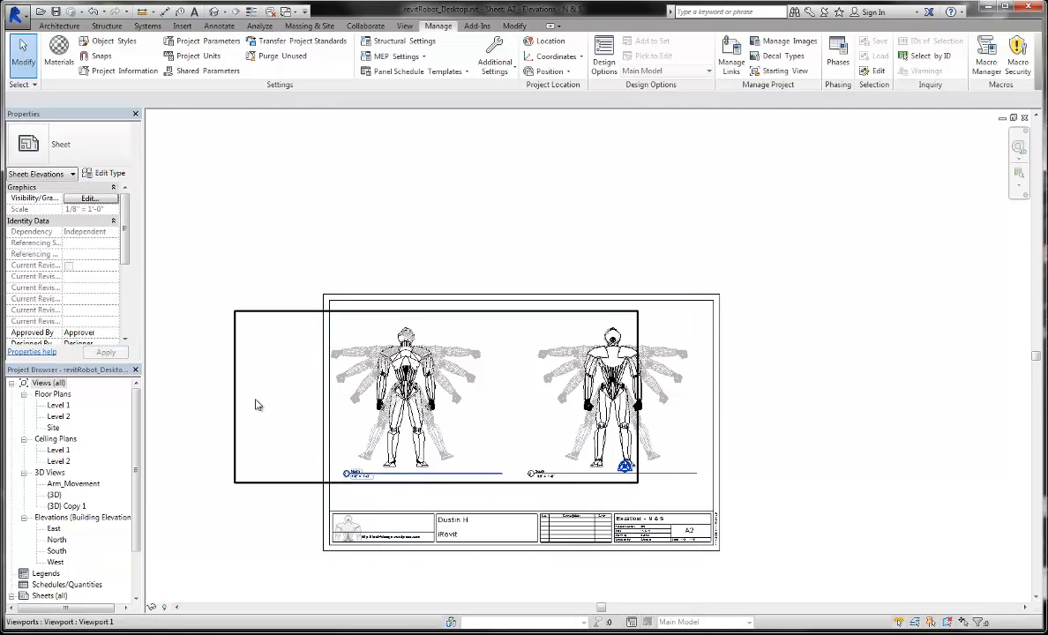
left_click(54, 497)
double_click(68, 506)
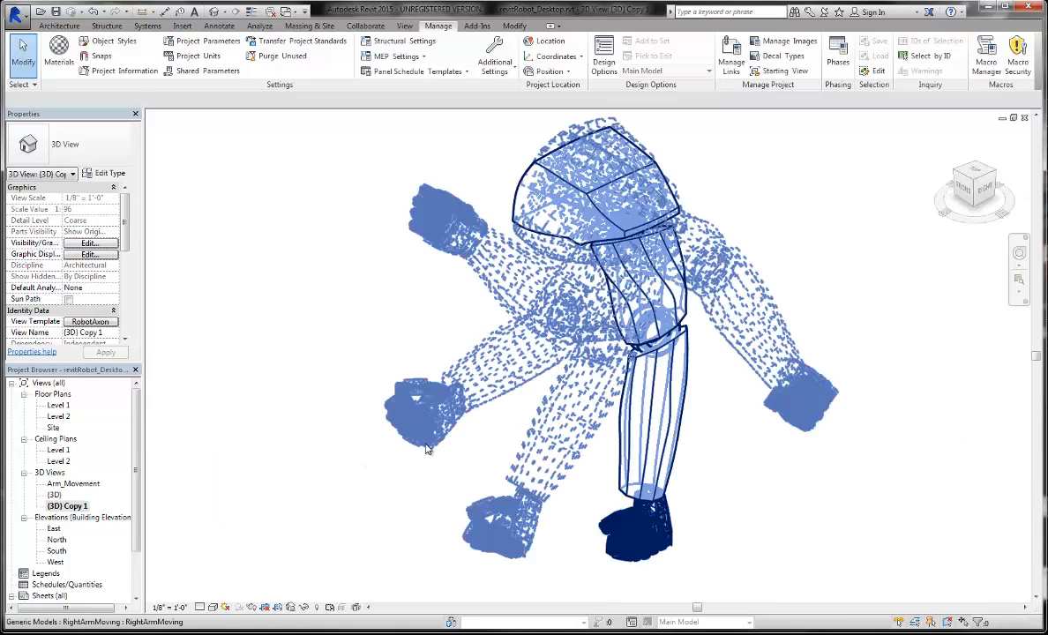
scroll(421, 479, "down", 10)
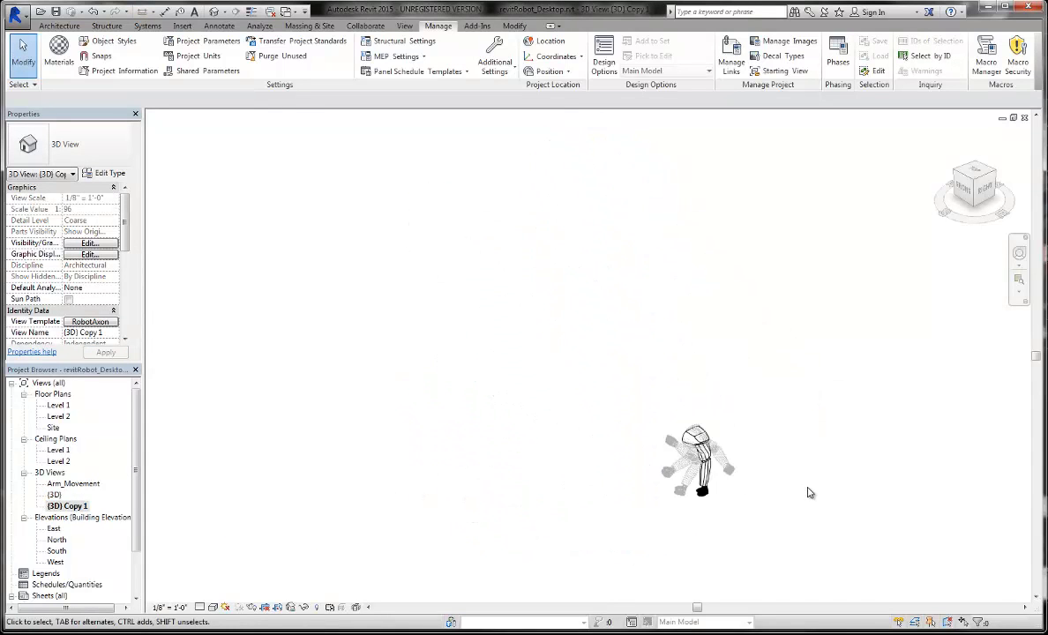
scroll(507, 415, "down", 2)
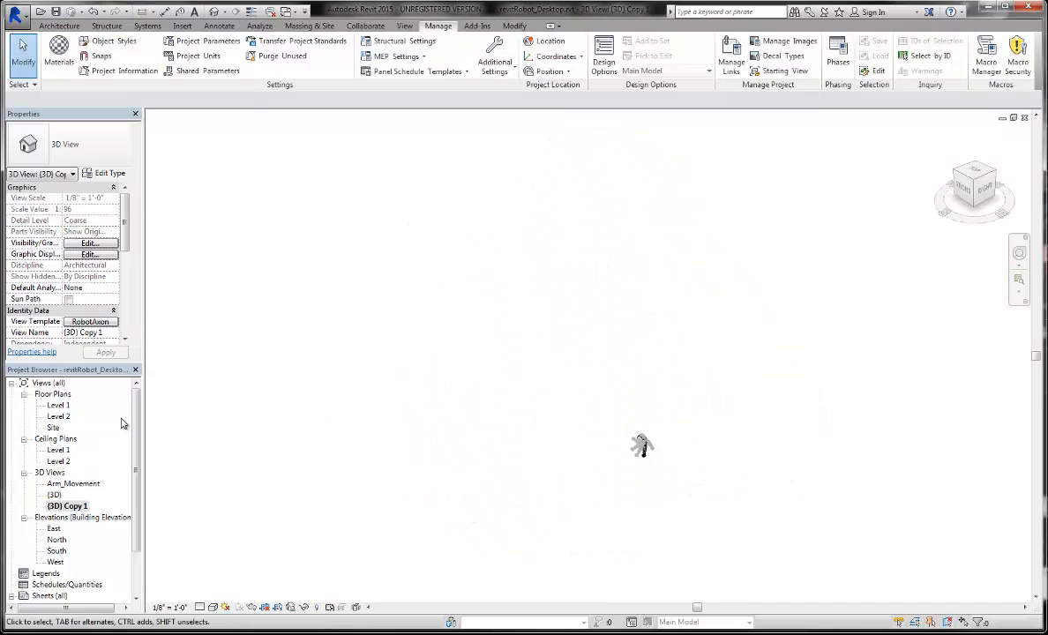
Place an instance of the Family3 leg component on the Level 1 floor plan, in line with the robot beyond the east elevation marker
double_click(59, 405)
scroll(609, 498, "down", 5)
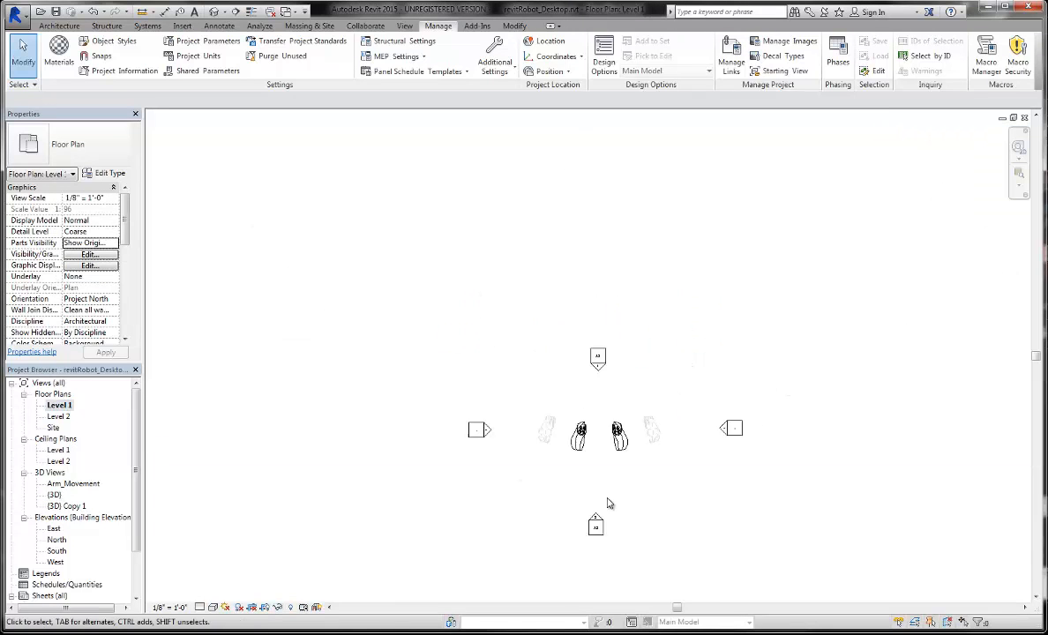
scroll(167, 211, "down", 1)
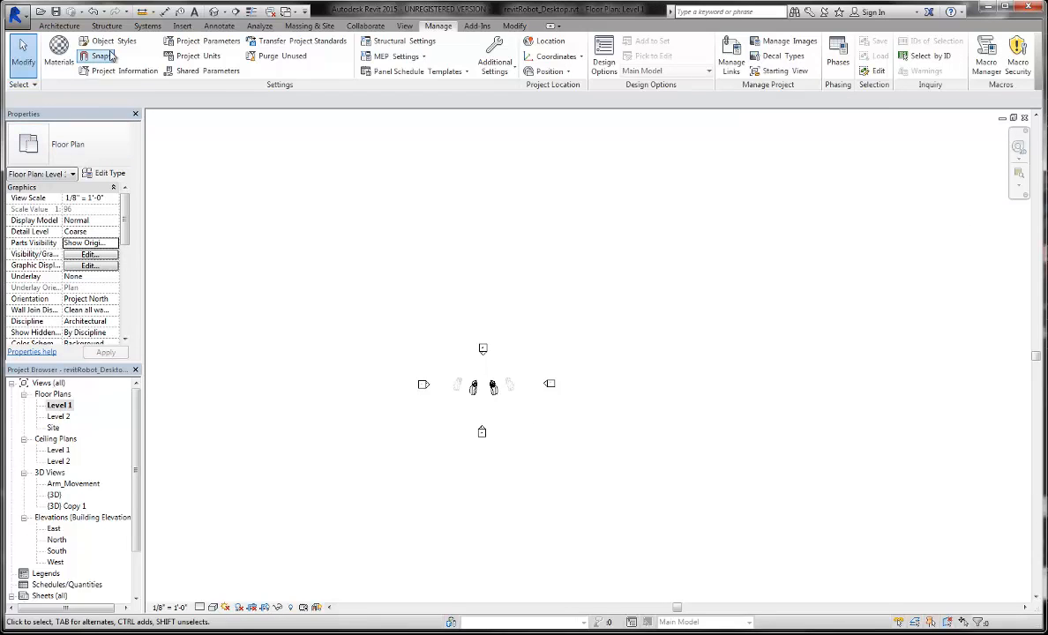
left_click(59, 26)
left_click(153, 53)
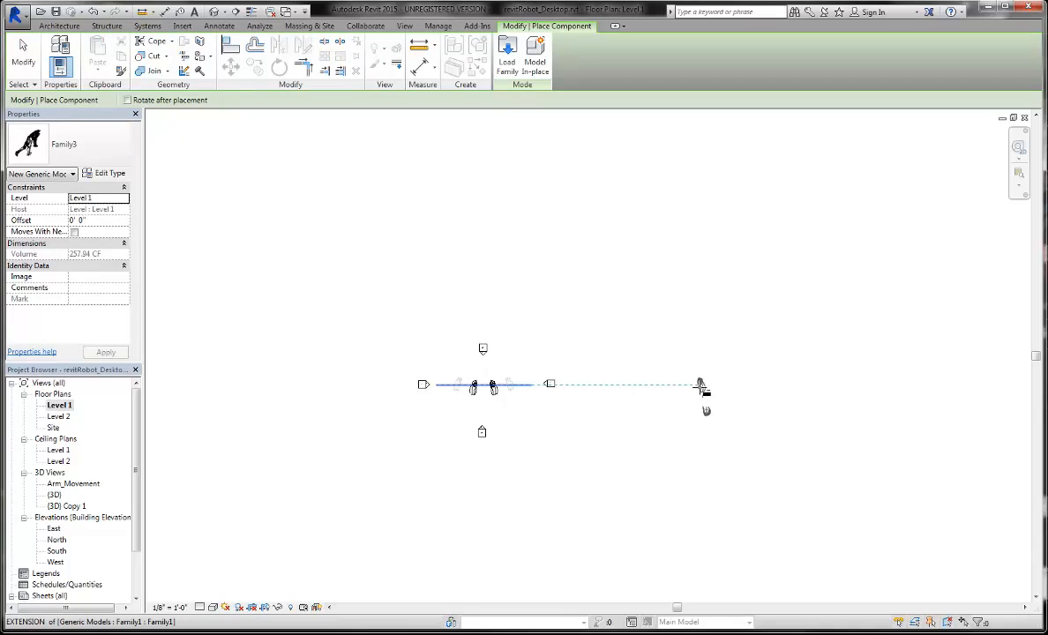
left_click(701, 388)
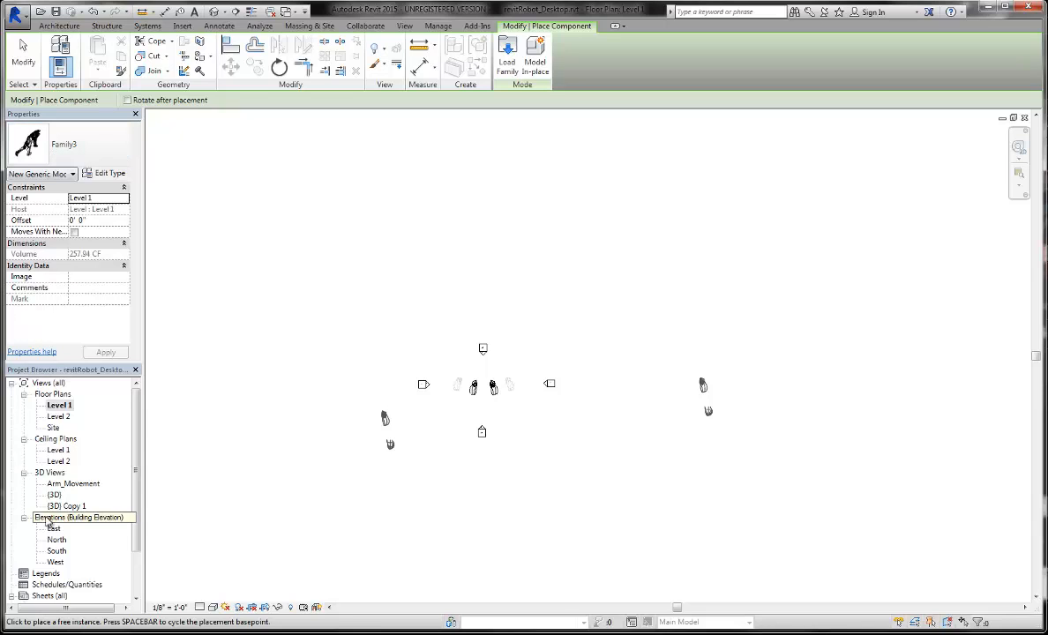
Hide the RightArmMoving model in the {3D} Copy 1 view
double_click(66, 506)
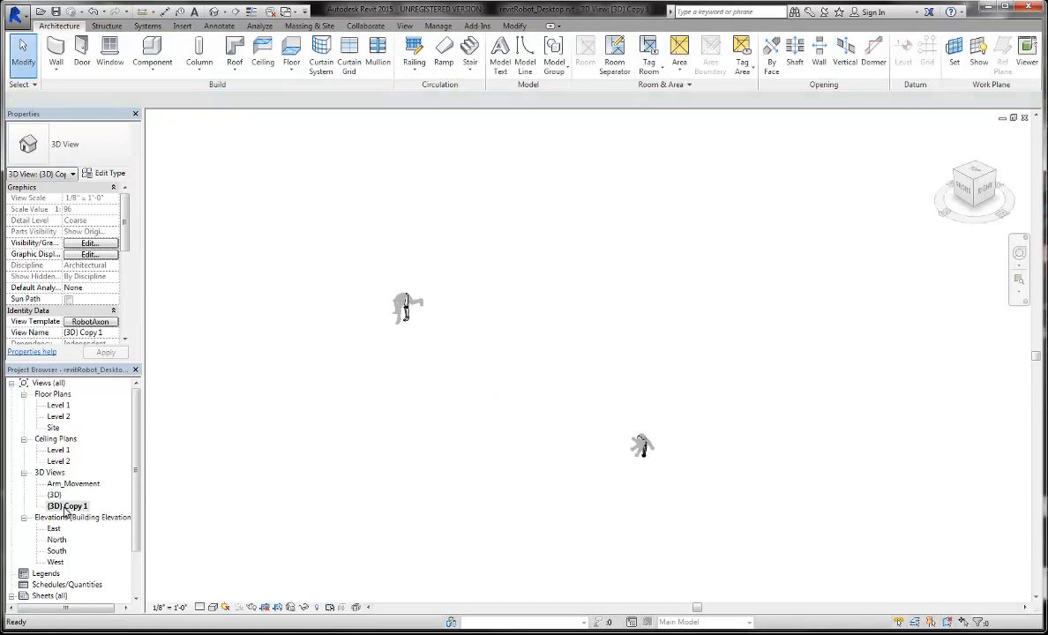
left_click_drag(576, 400, 679, 502)
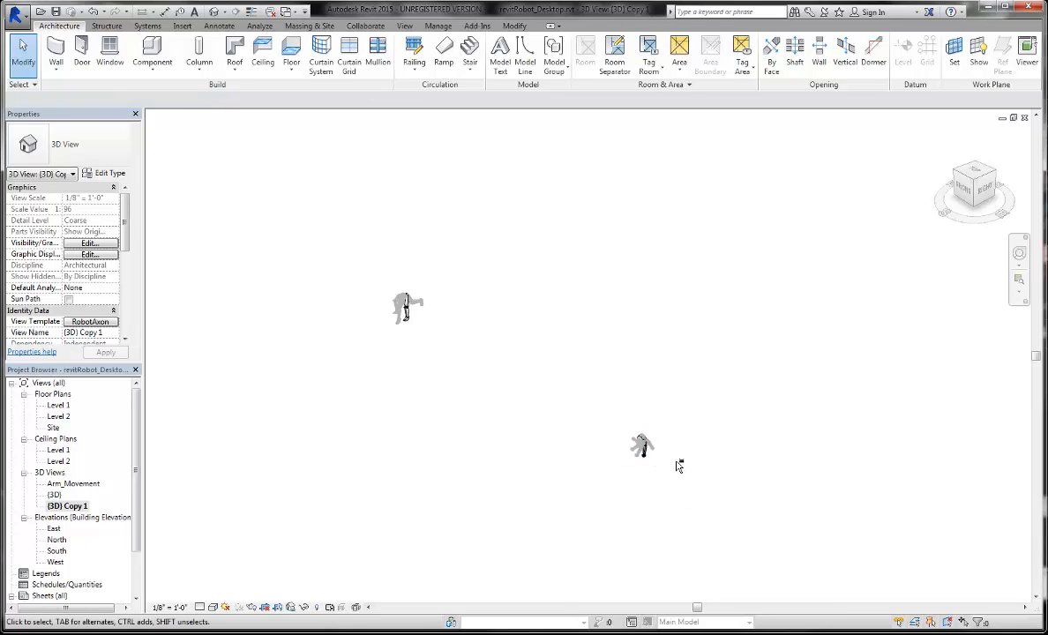
left_click(642, 444)
right_click(645, 444)
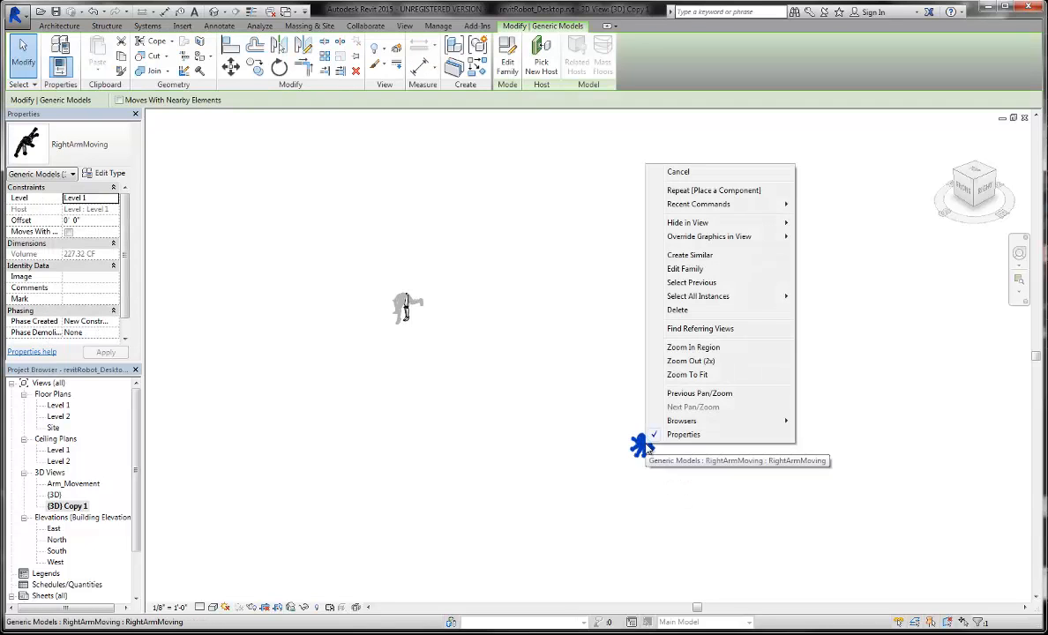
mouse_move(707, 234)
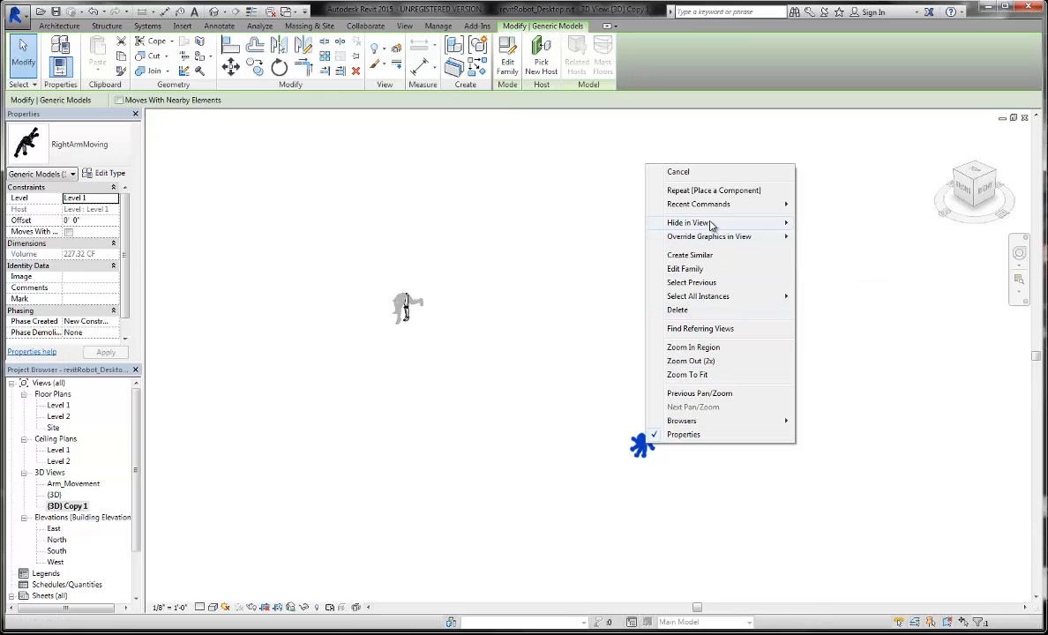
left_click(824, 223)
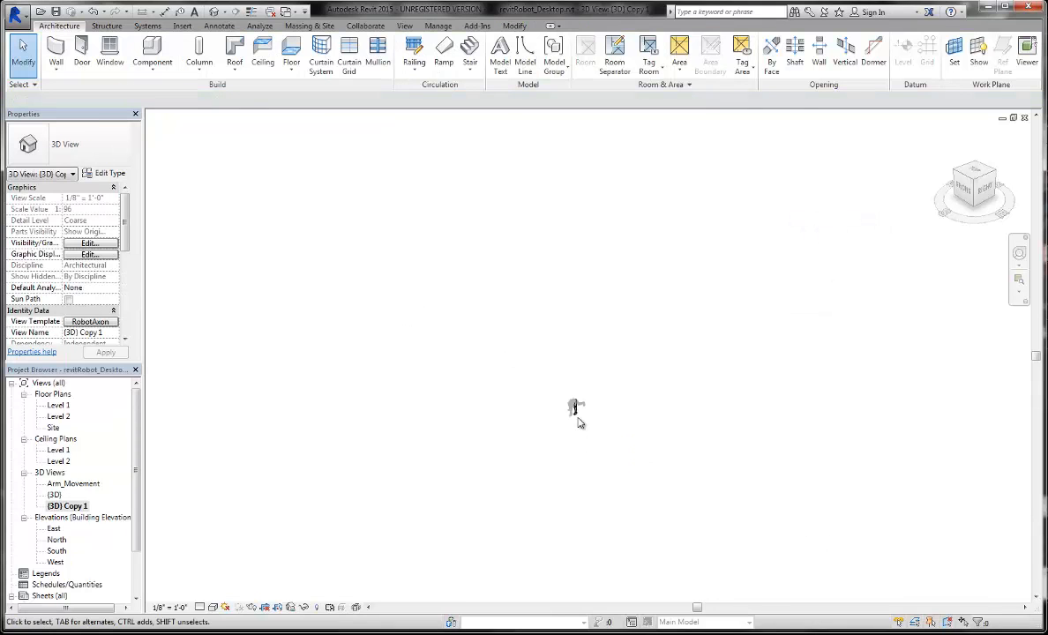
Apply the RobotAxon2 view template to the {3D} Copy 1 view showing the leg
scroll(575, 420, "up", 10)
scroll(580, 432, "up", 3)
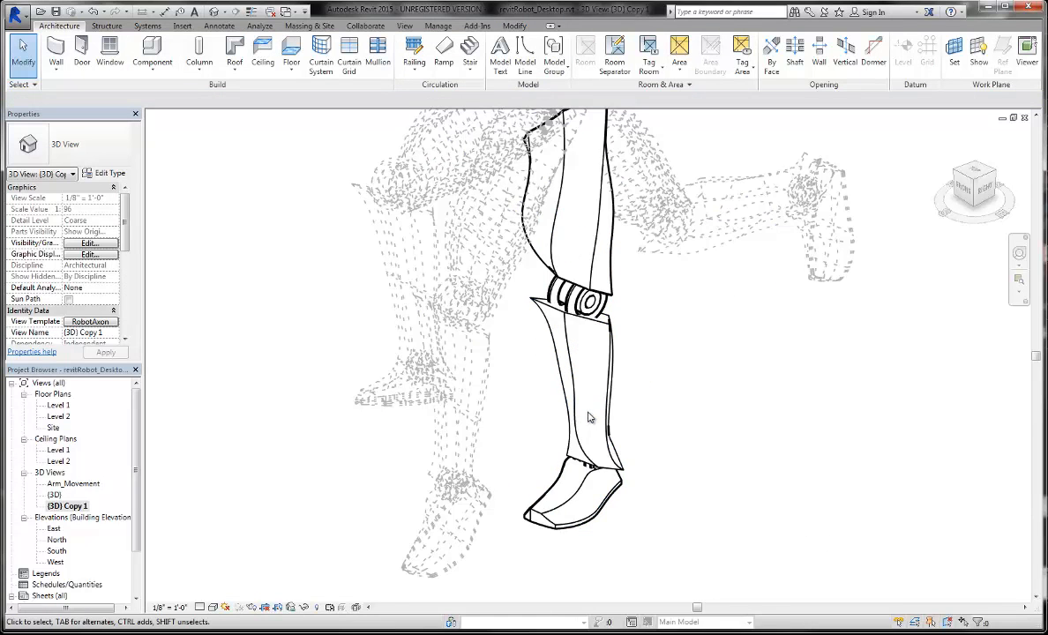
scroll(589, 417, "down", 2)
middle_click_drag(657, 345, 670, 383)
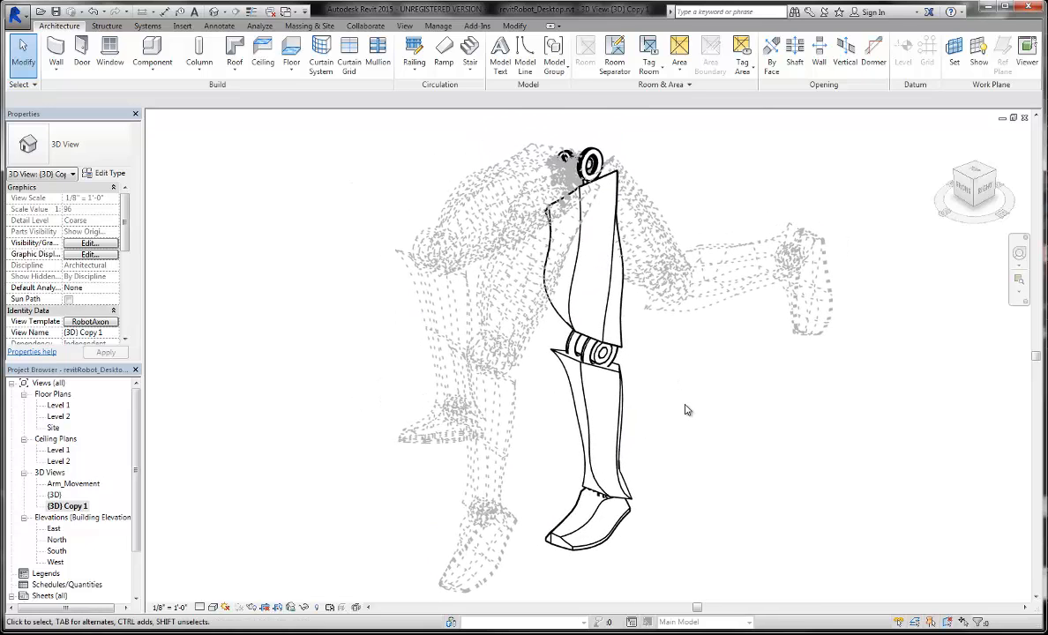
left_click(89, 322)
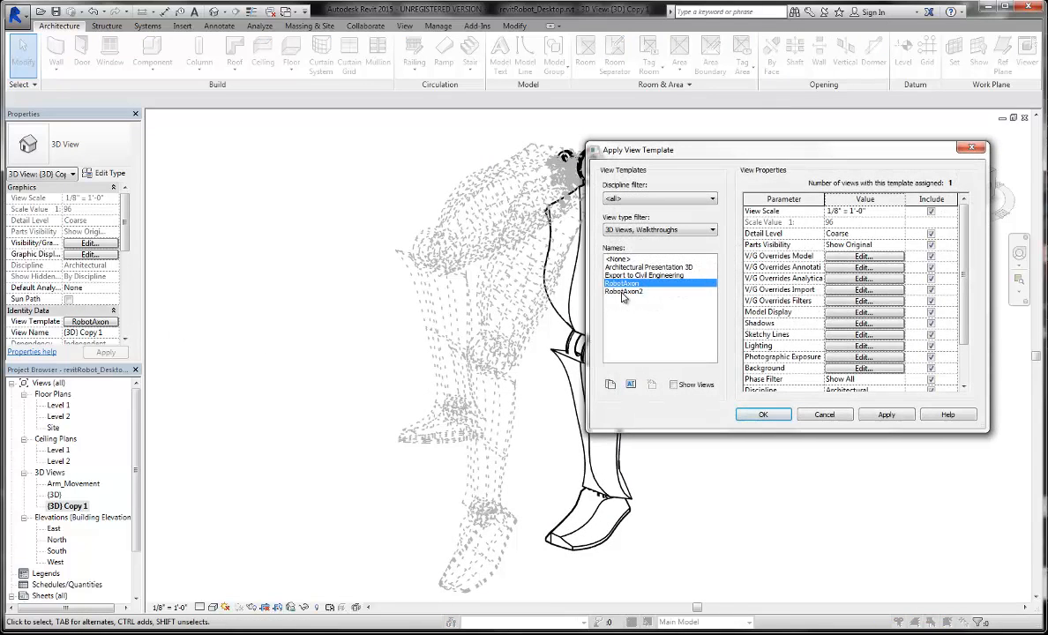
left_click(623, 292)
left_click(886, 415)
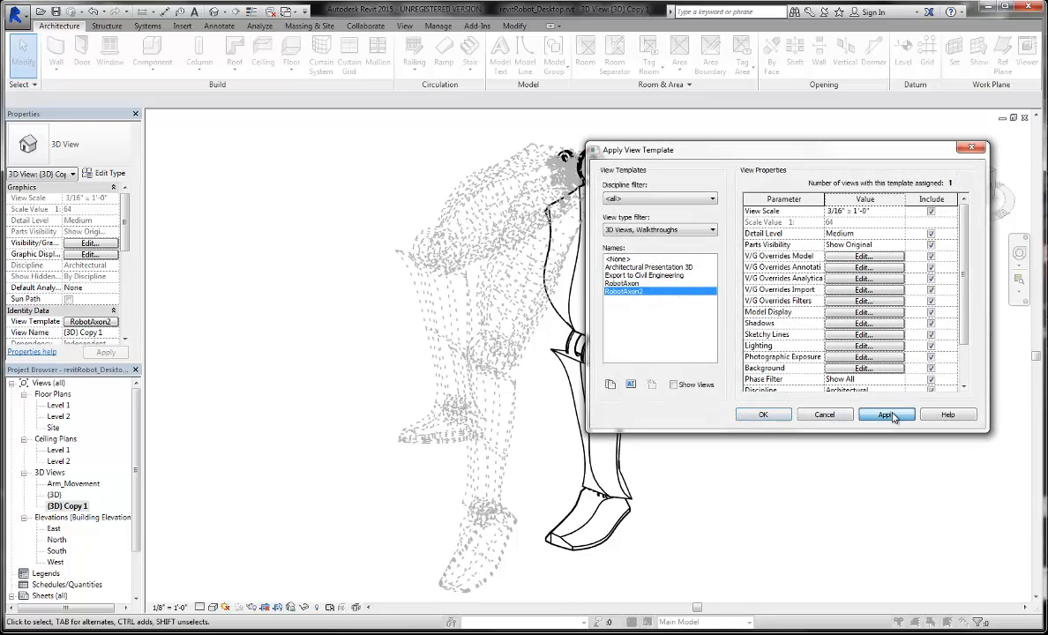
left_click(764, 416)
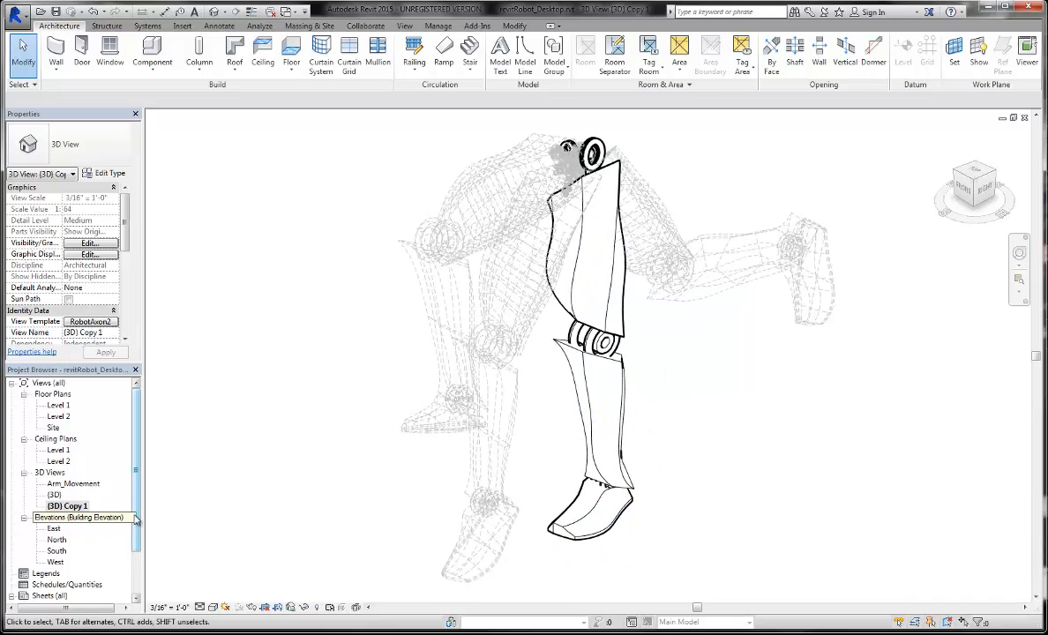
Rename the {3D} Copy 1 view as Leg_Movement
scroll(75, 459, "down", 2)
left_click(72, 450)
right_click(72, 451)
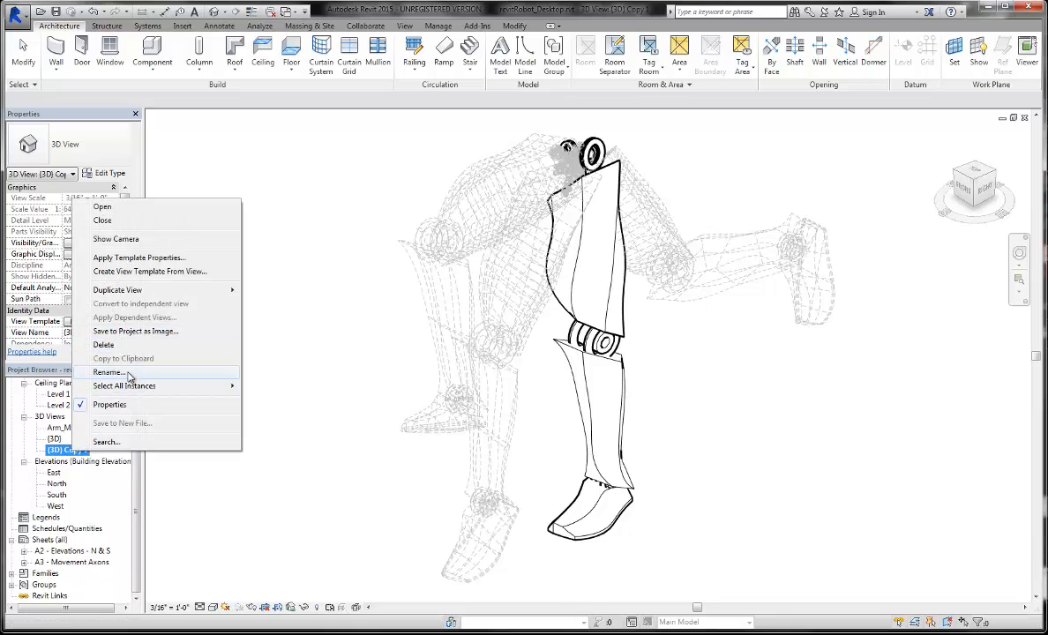
left_click(108, 372)
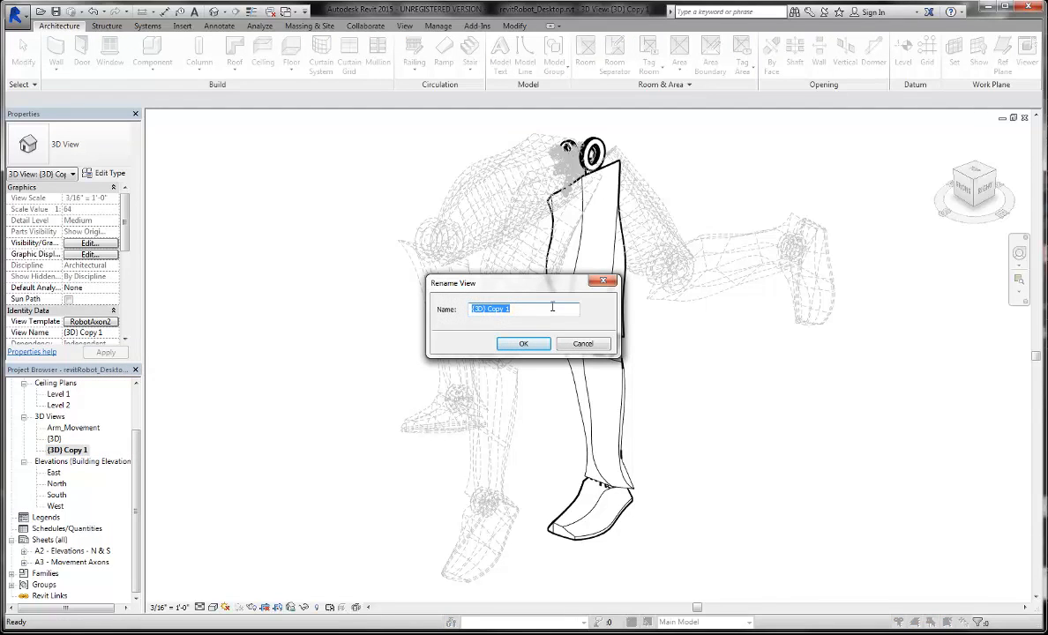
type("Leg_Movement")
key("Return")
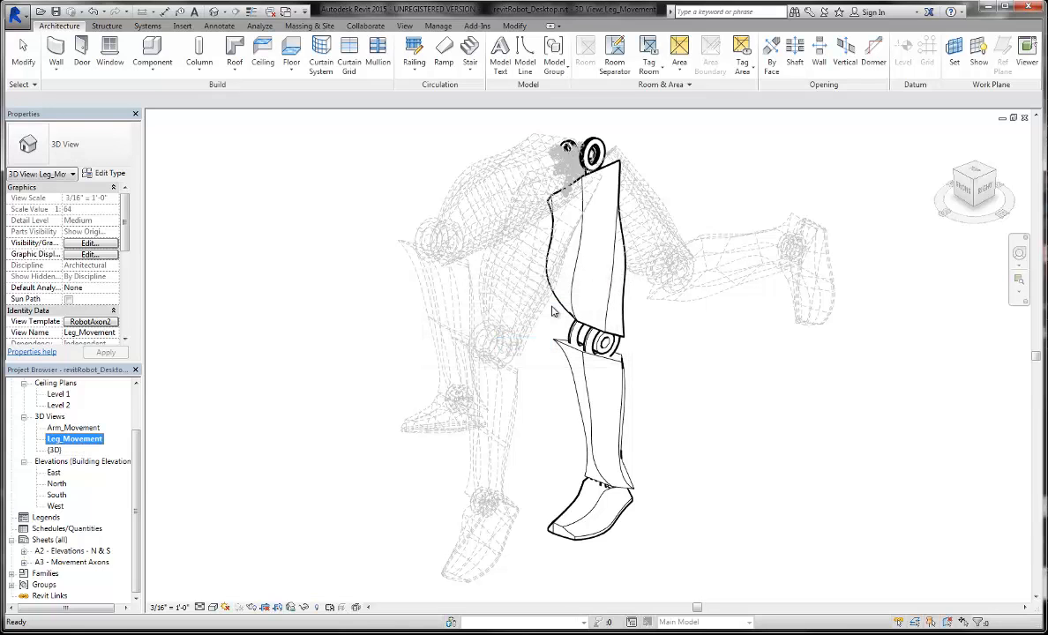
Place the Leg_Movement view on sheet A3 - Movement Axons, to the right of the Arm_Movement view
double_click(68, 563)
left_click_drag(74, 438, 708, 341)
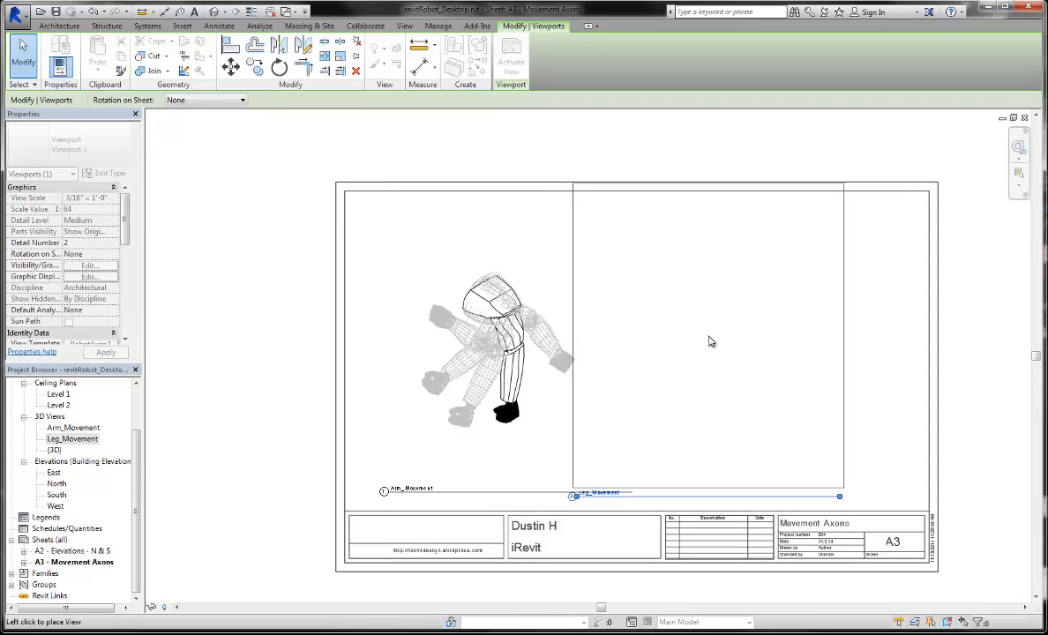
left_click(777, 343)
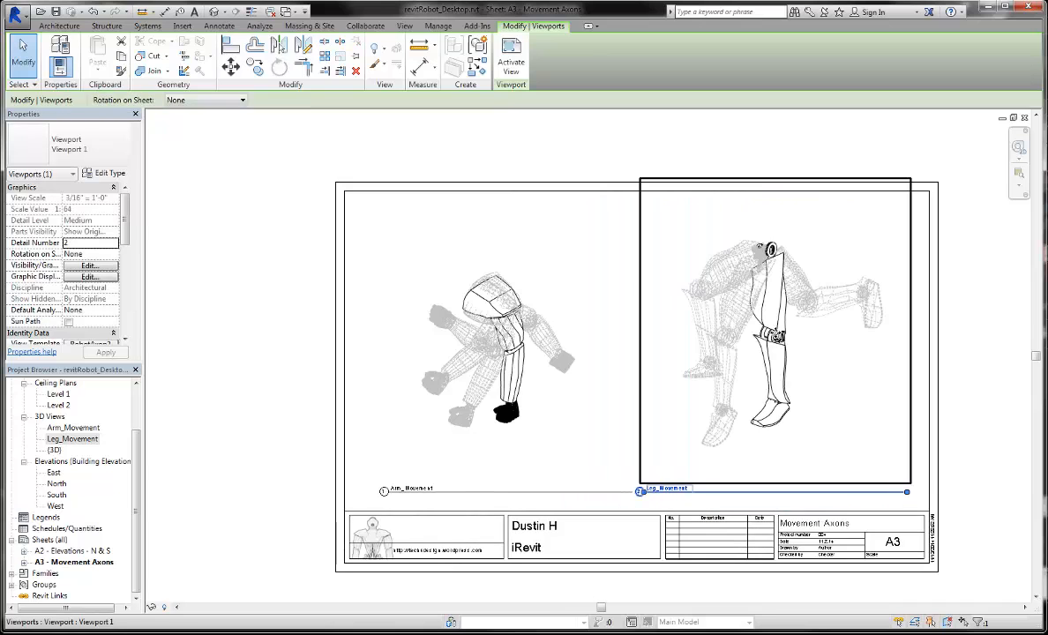
left_click(984, 388)
double_click(769, 327)
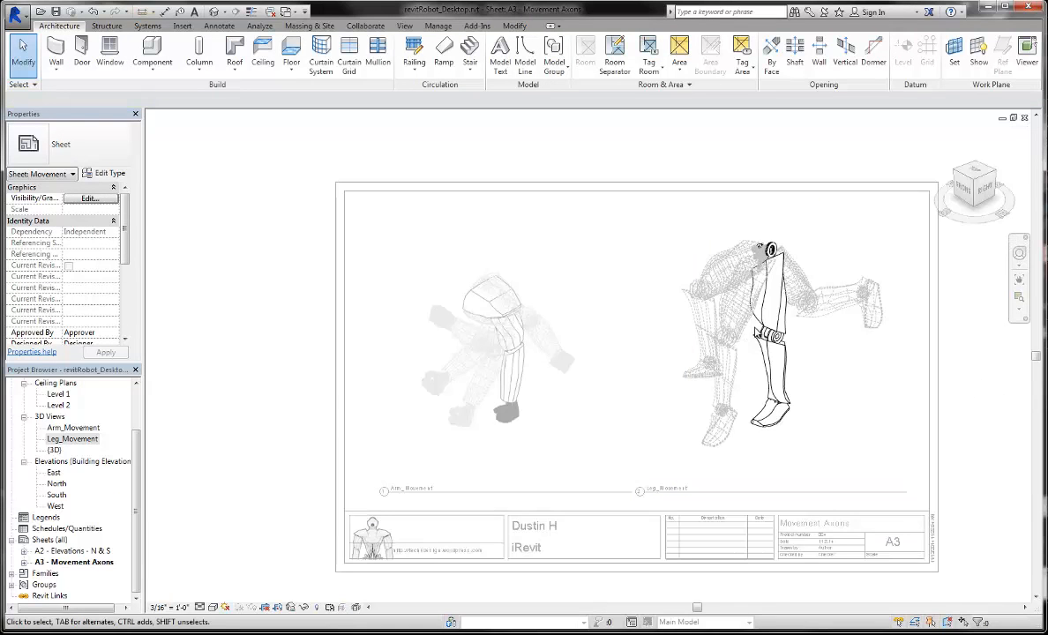
middle_click_drag(769, 326, 733, 332)
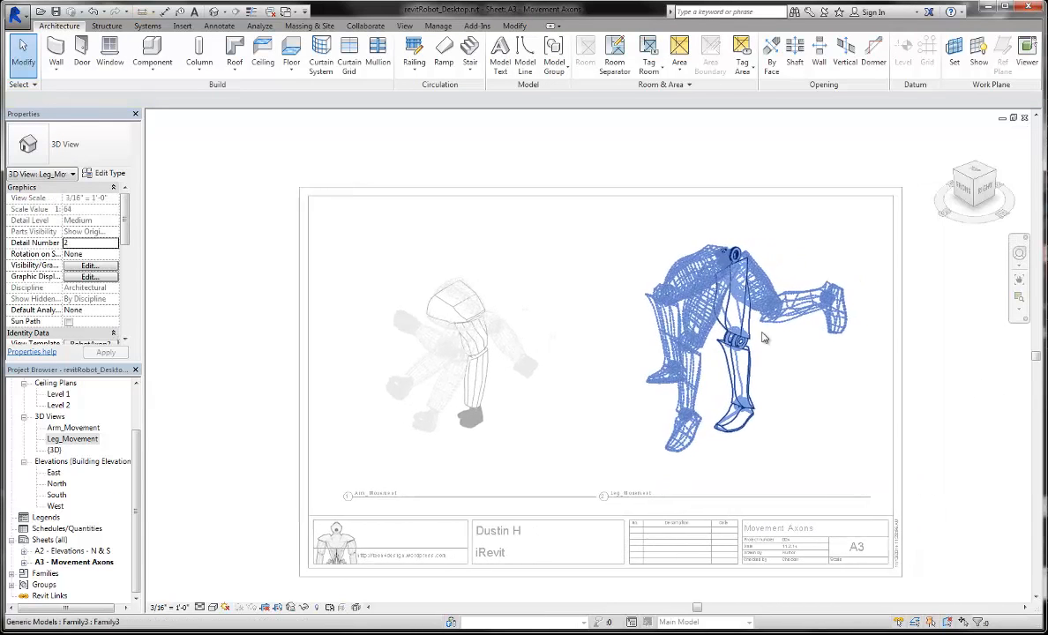
double_click(957, 410)
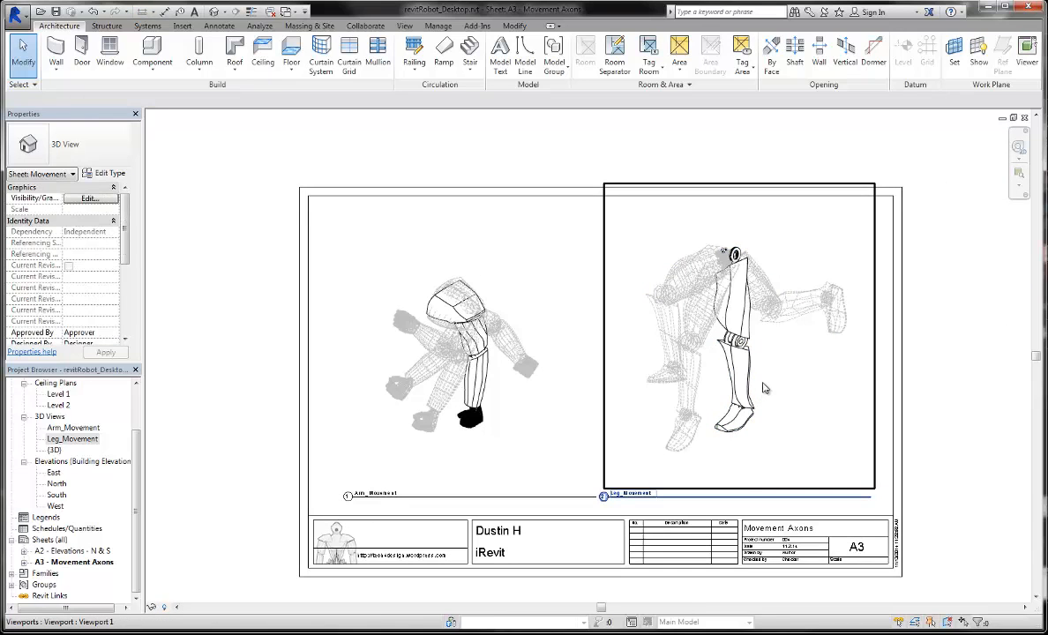
Shift the Leg_Movement viewport slightly right and down on sheet A3
left_click_drag(757, 358, 773, 362)
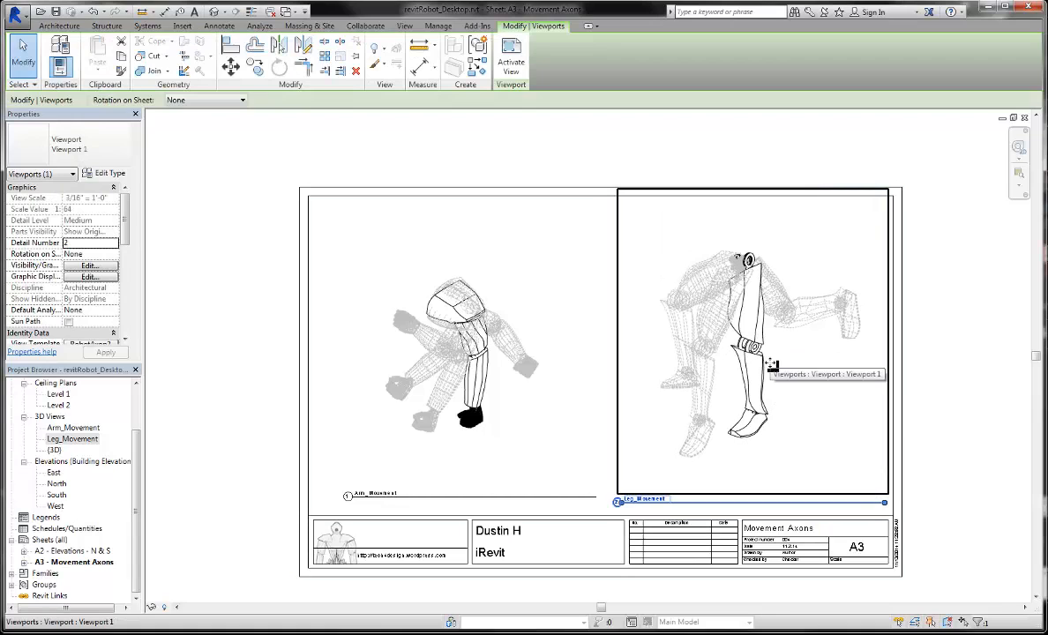
Move the Leg_Movement view title up and slightly left to align with the Arm_Movement title on sheet A3
left_click(933, 479)
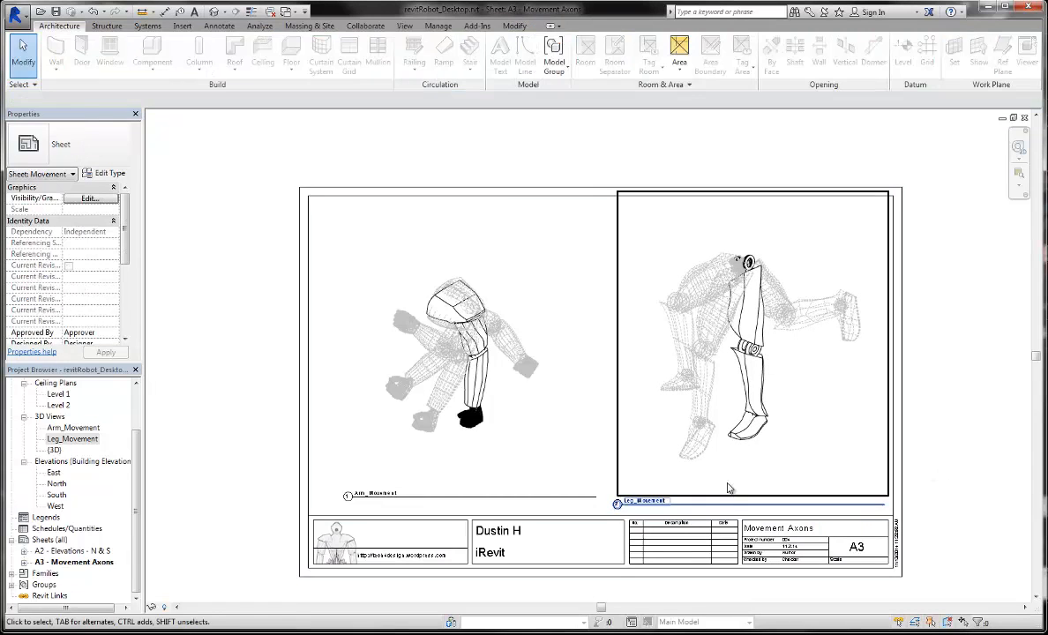
left_click(741, 505)
left_click_drag(740, 505, 739, 495)
left_click(997, 452)
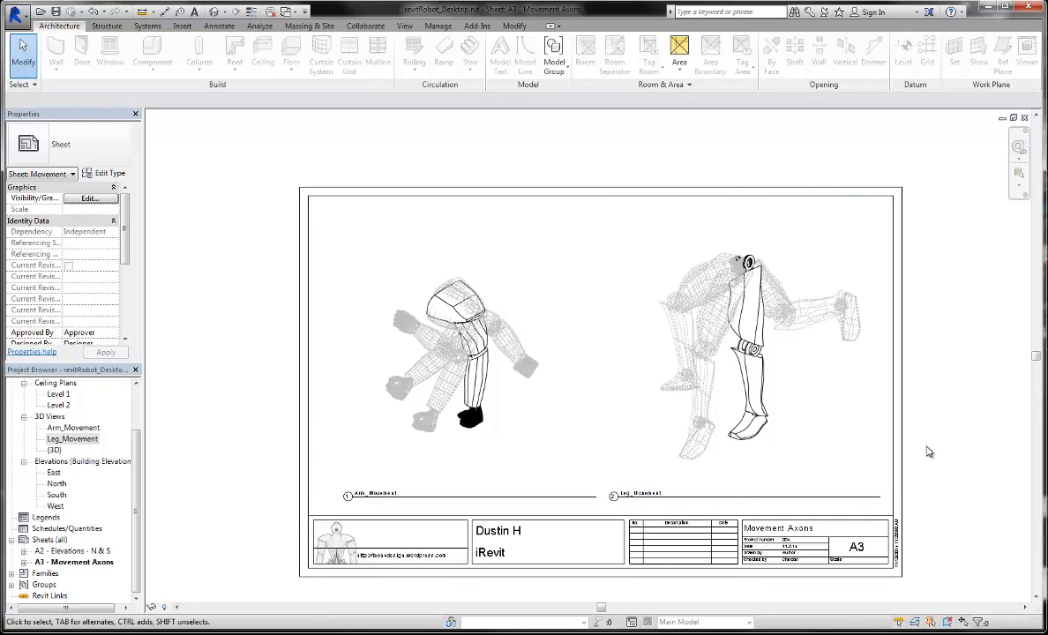
Examine the leg's hip, knee and foot linework and the dashed movement mesh in the Leg_Movement view on sheet A3
middle_click_drag(951, 419, 910, 391)
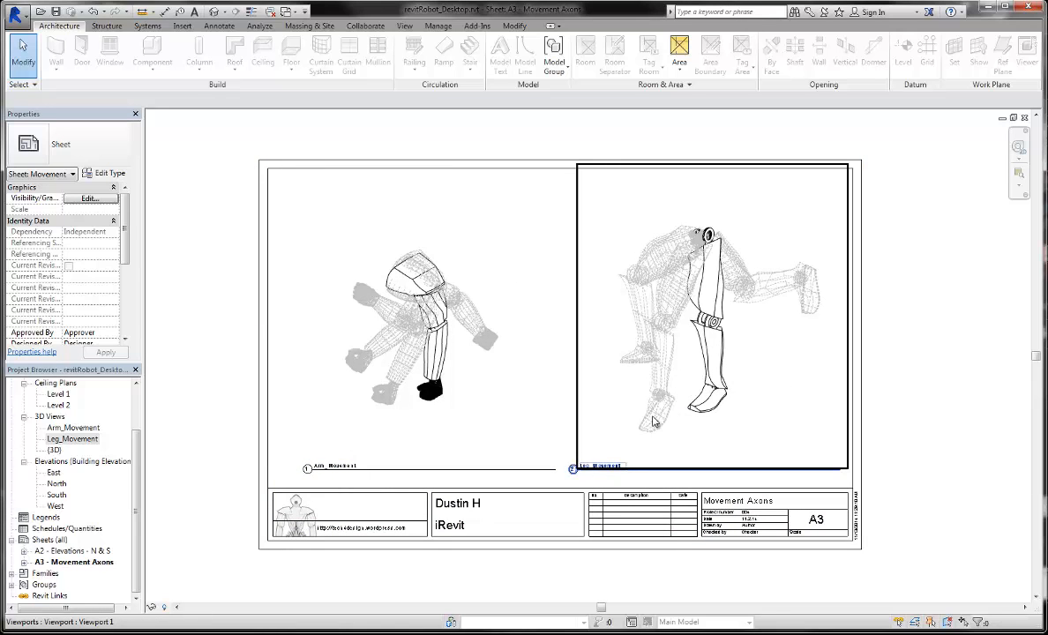
scroll(684, 252, "up", 5)
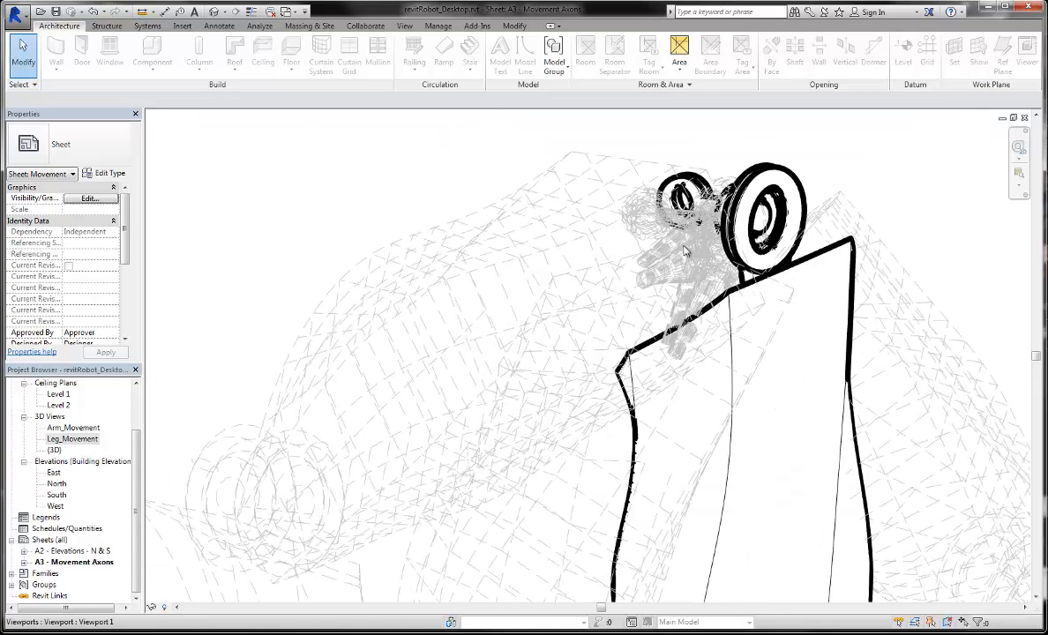
scroll(705, 236, "down", 6)
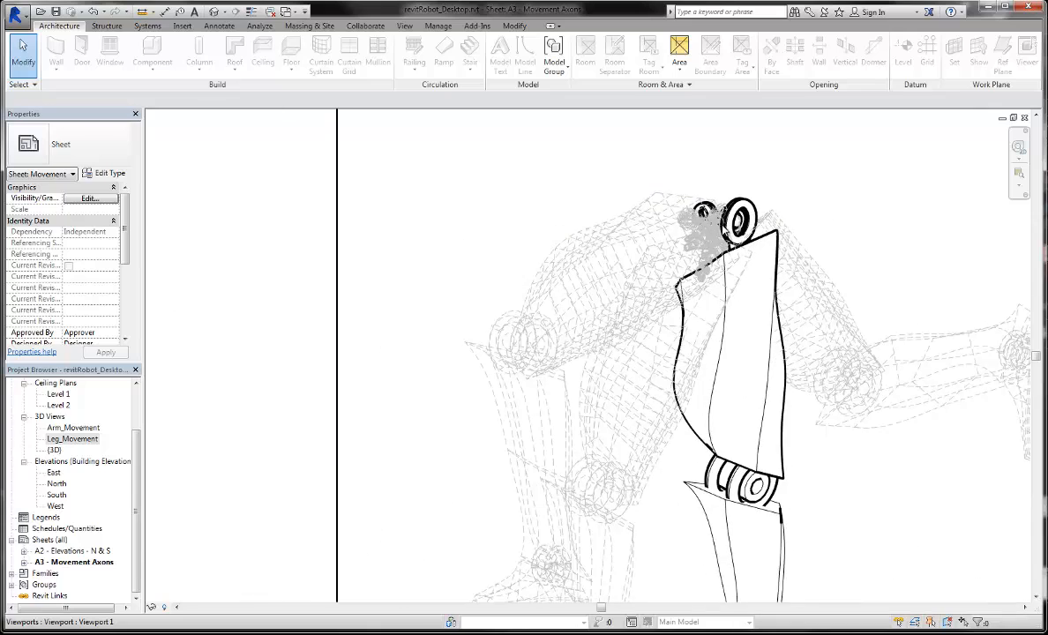
scroll(725, 282, "up", 3)
scroll(725, 307, "up", 4)
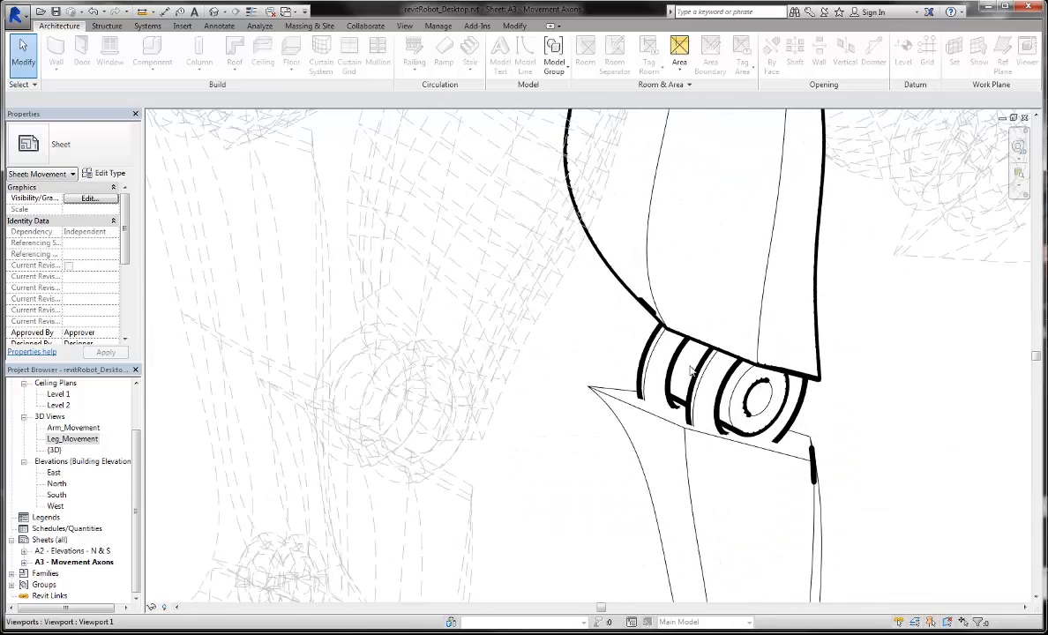
scroll(668, 346, "down", 5)
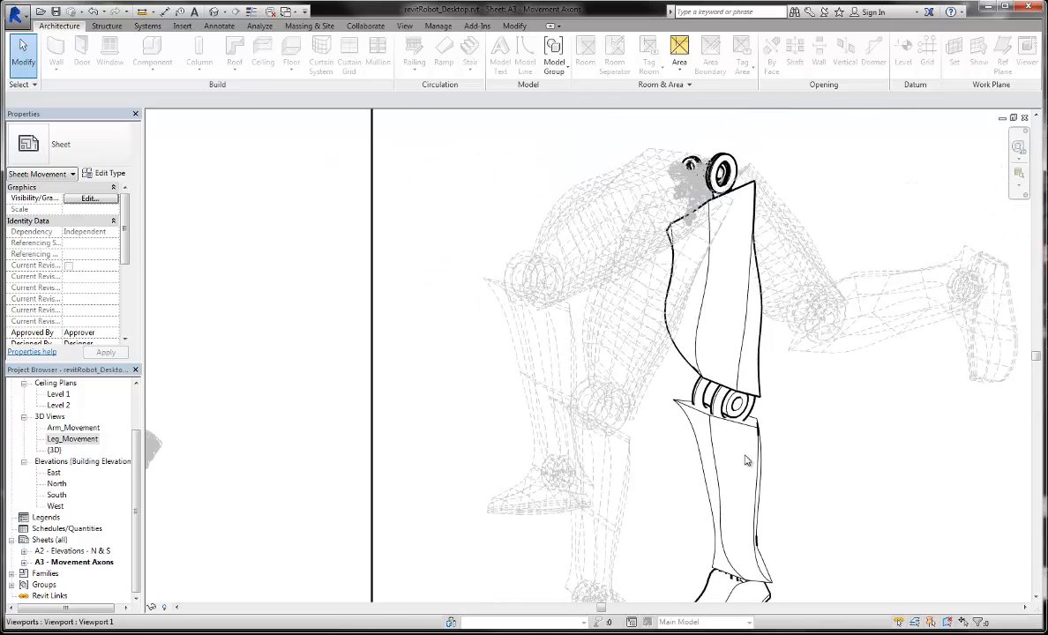
scroll(744, 455, "down", 3)
scroll(696, 477, "up", 4)
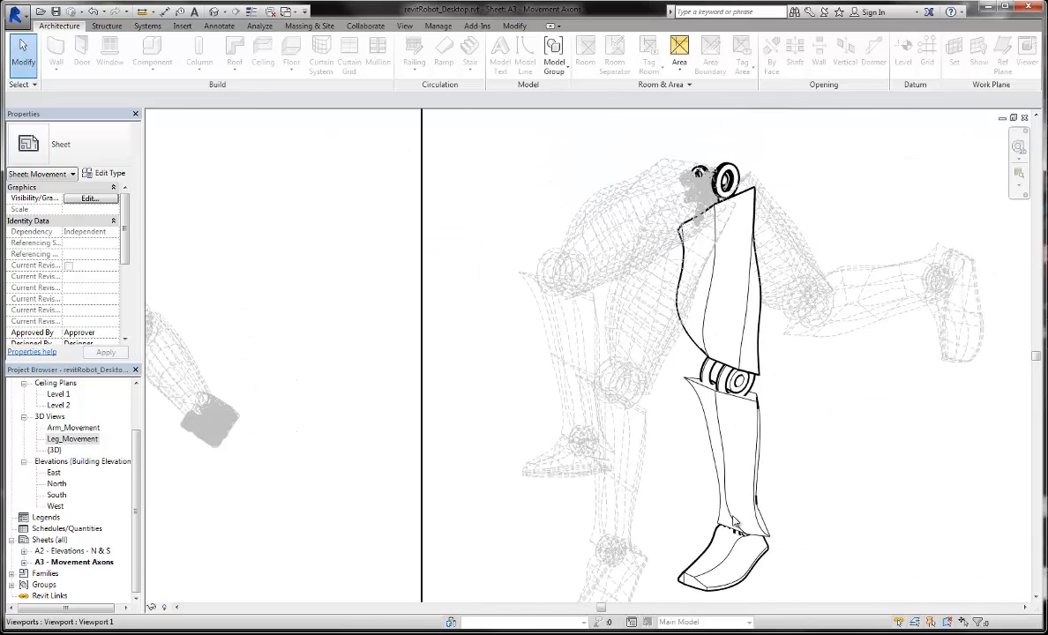
scroll(769, 438, "down", 4)
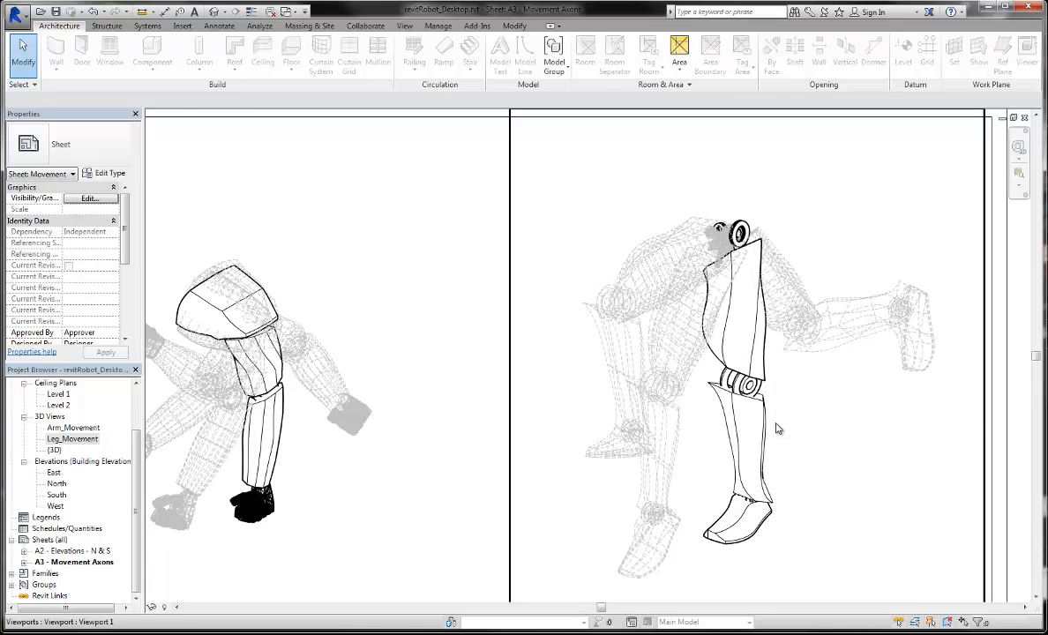